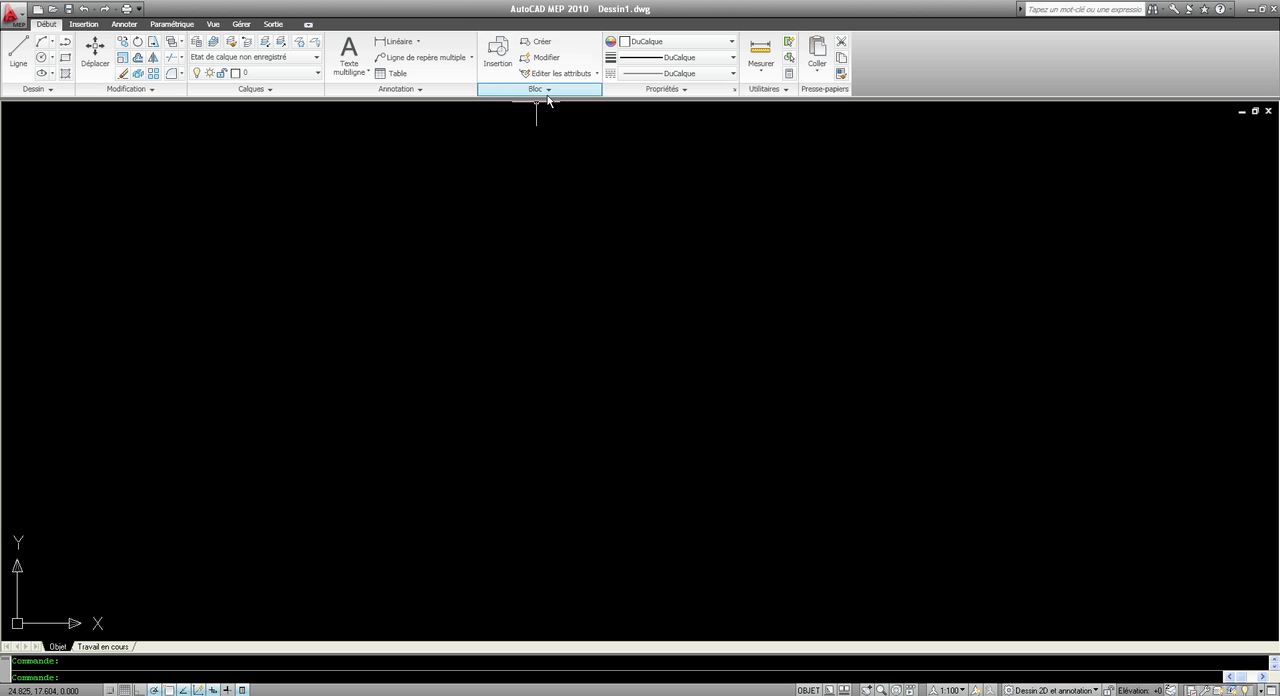
Keep the extended block tools displayed and draw a horizontal rectangle in the middle of the drawing.
left_click(535, 89)
left_click(483, 107)
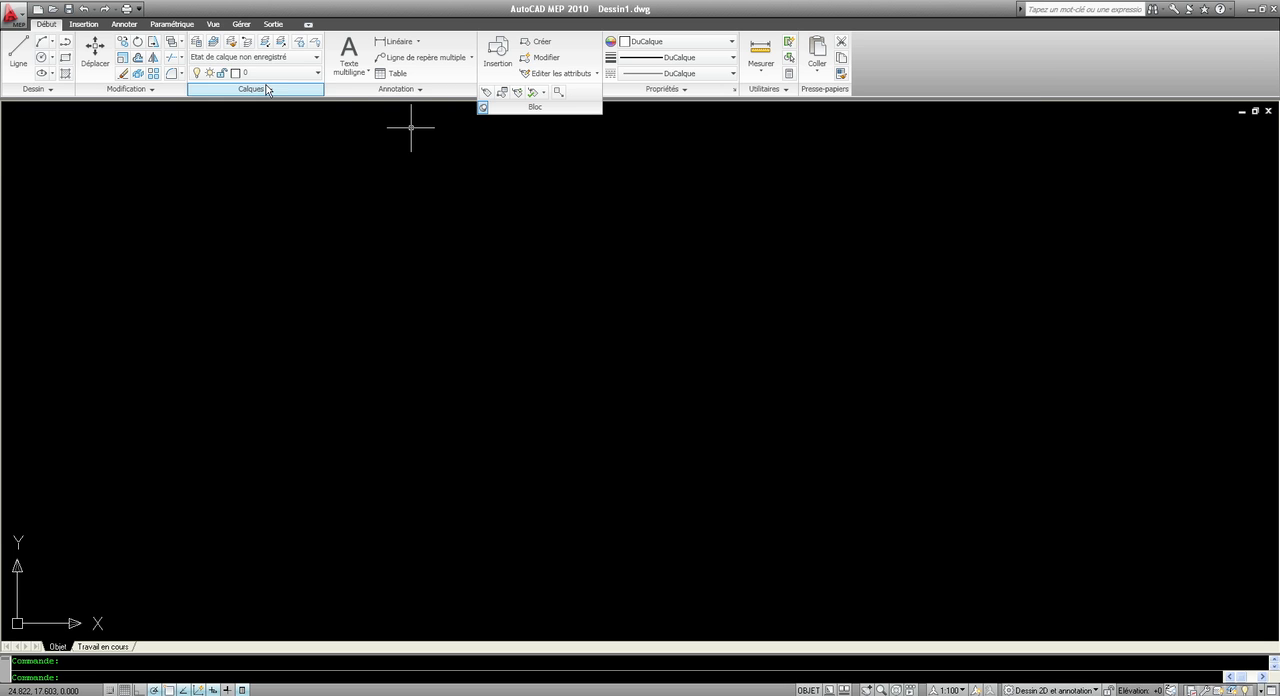
left_click(65, 57)
left_click(464, 405)
left_click(647, 334)
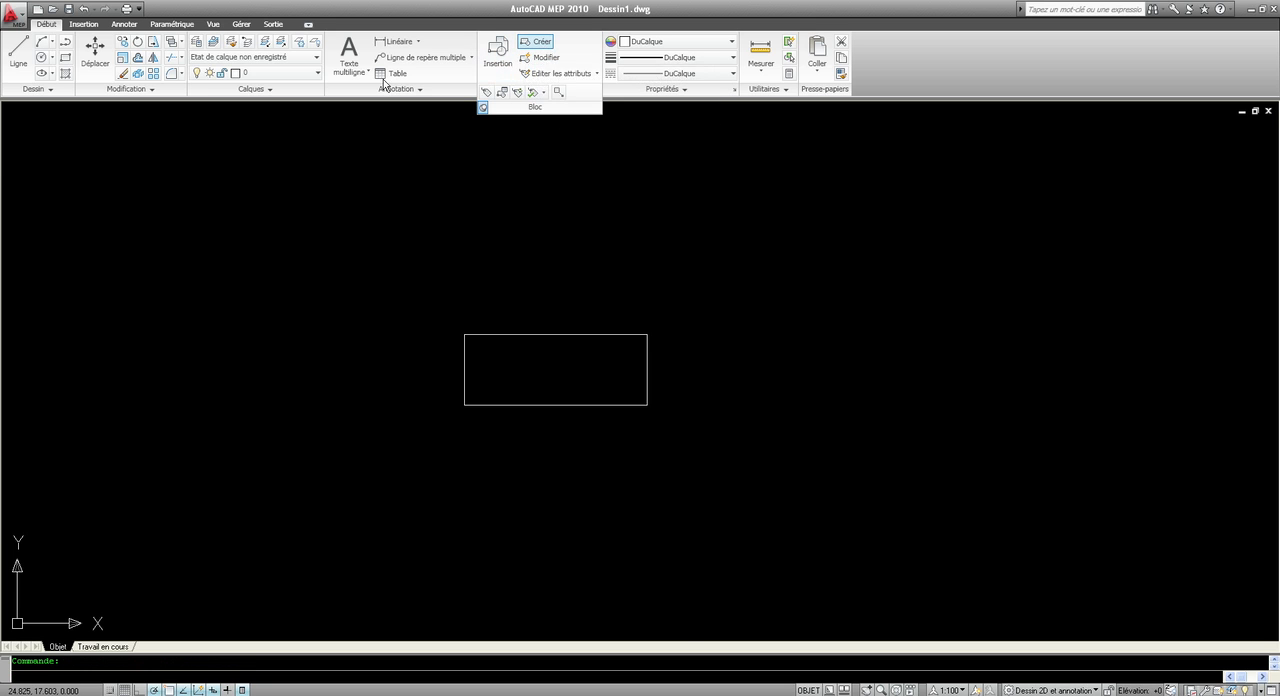
Start a block definition named "de" with the rectangle's lower-left corner as base point and the rectangle as its object.
left_click(538, 41)
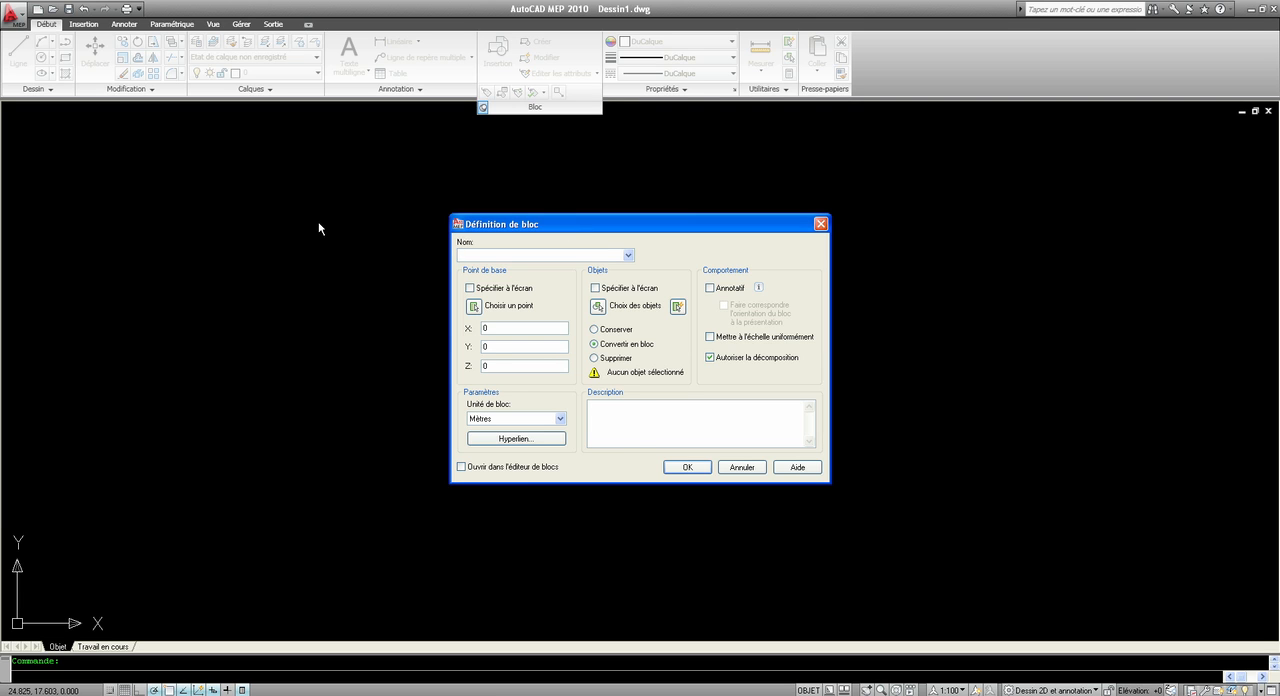
type("de")
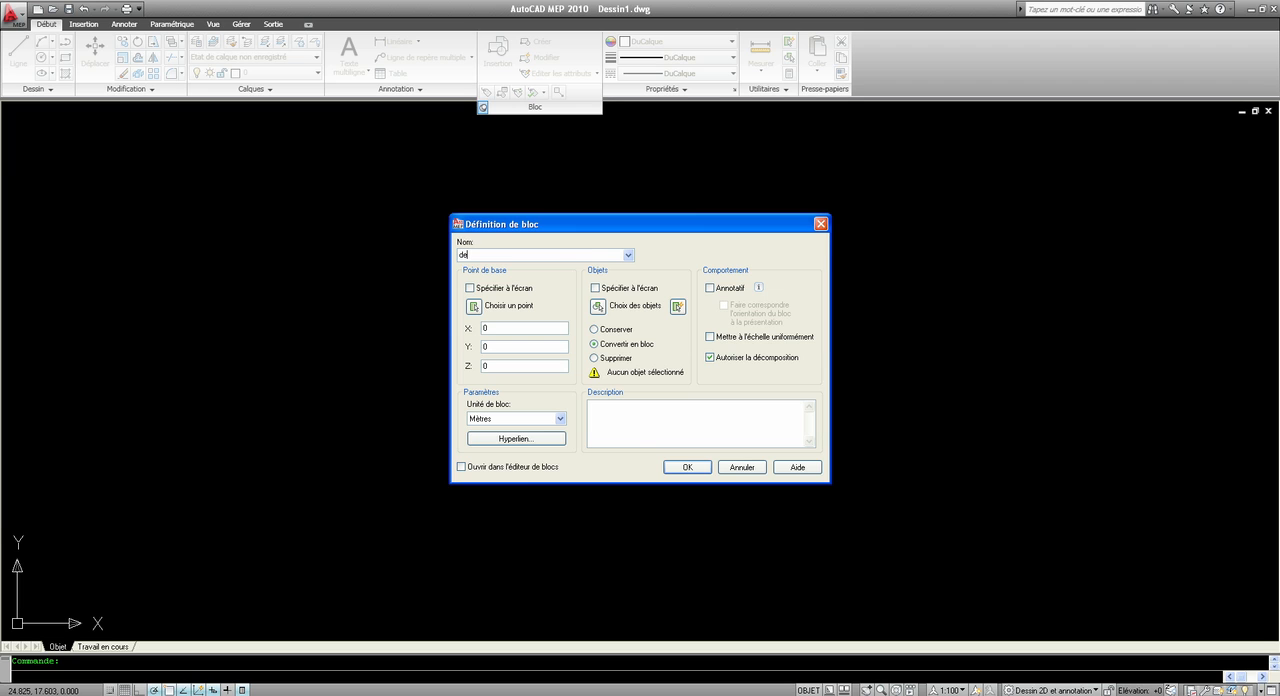
left_click(474, 306)
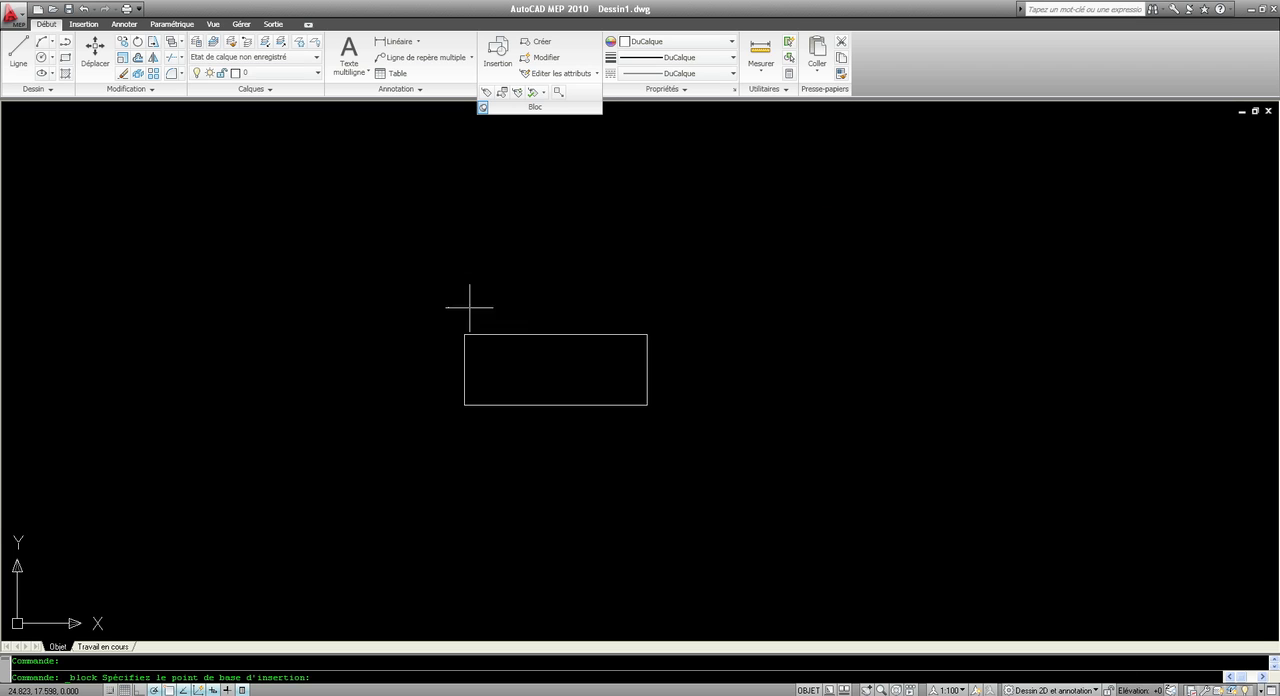
left_click(464, 405)
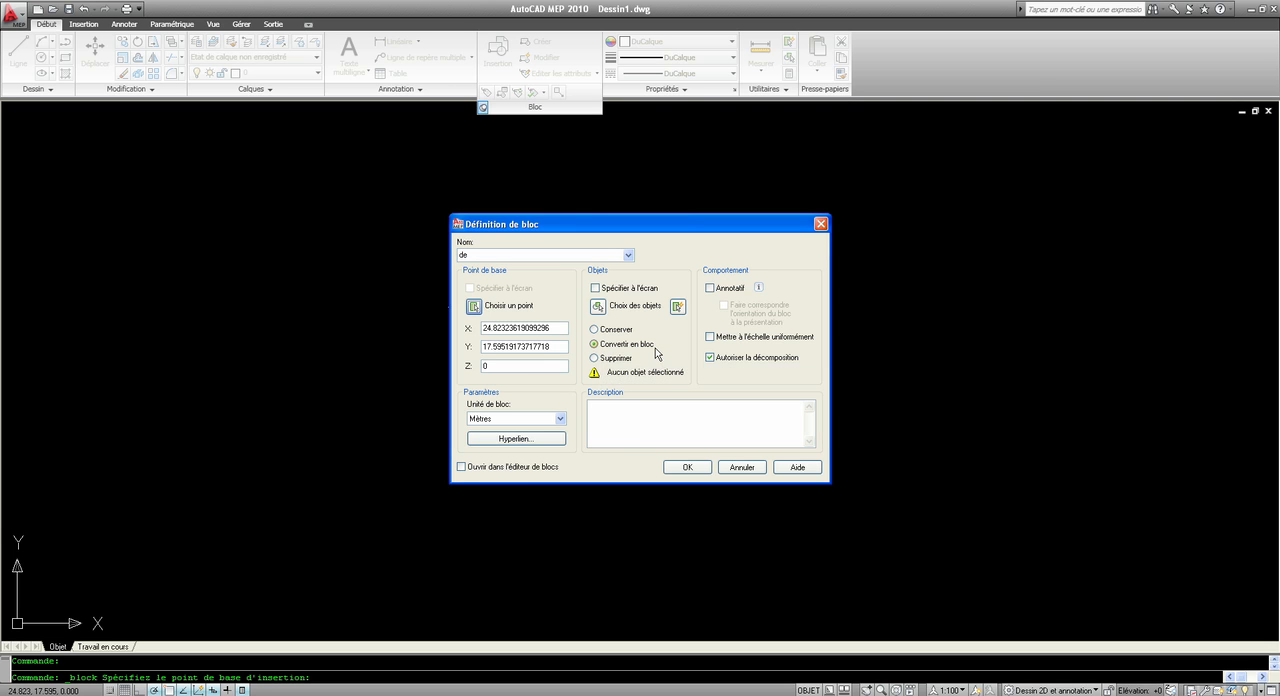
left_click(597, 306)
left_click(476, 333)
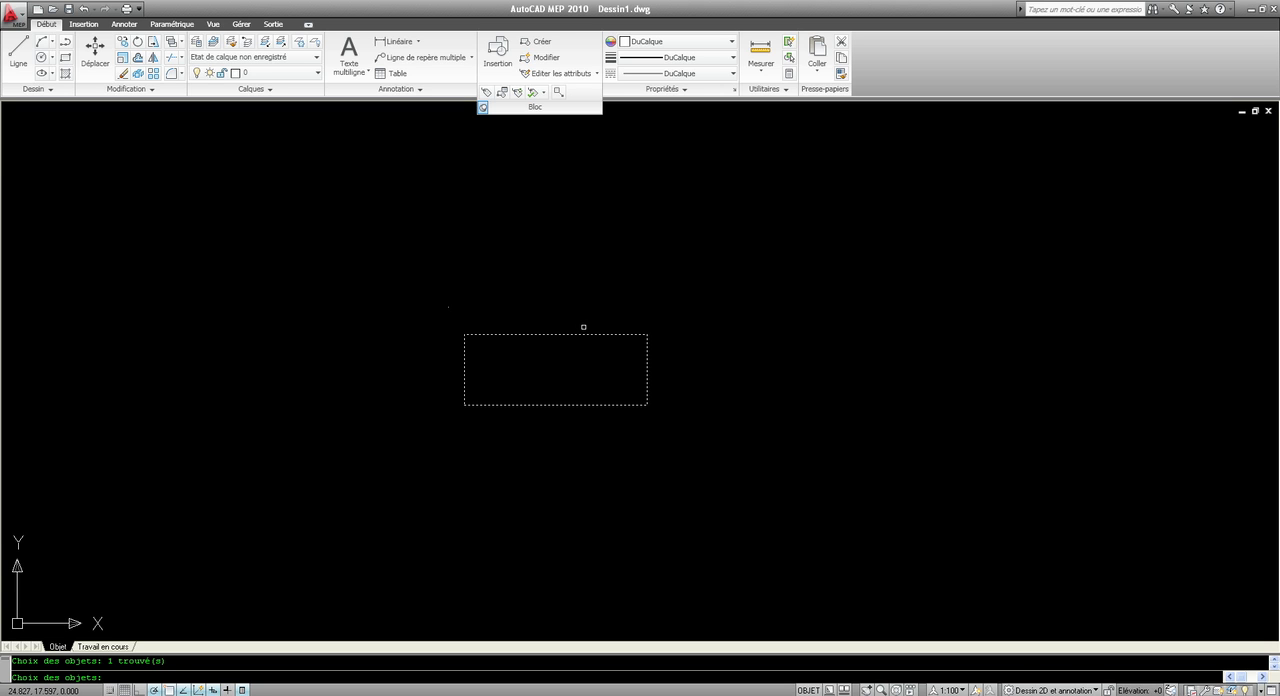
key("Return")
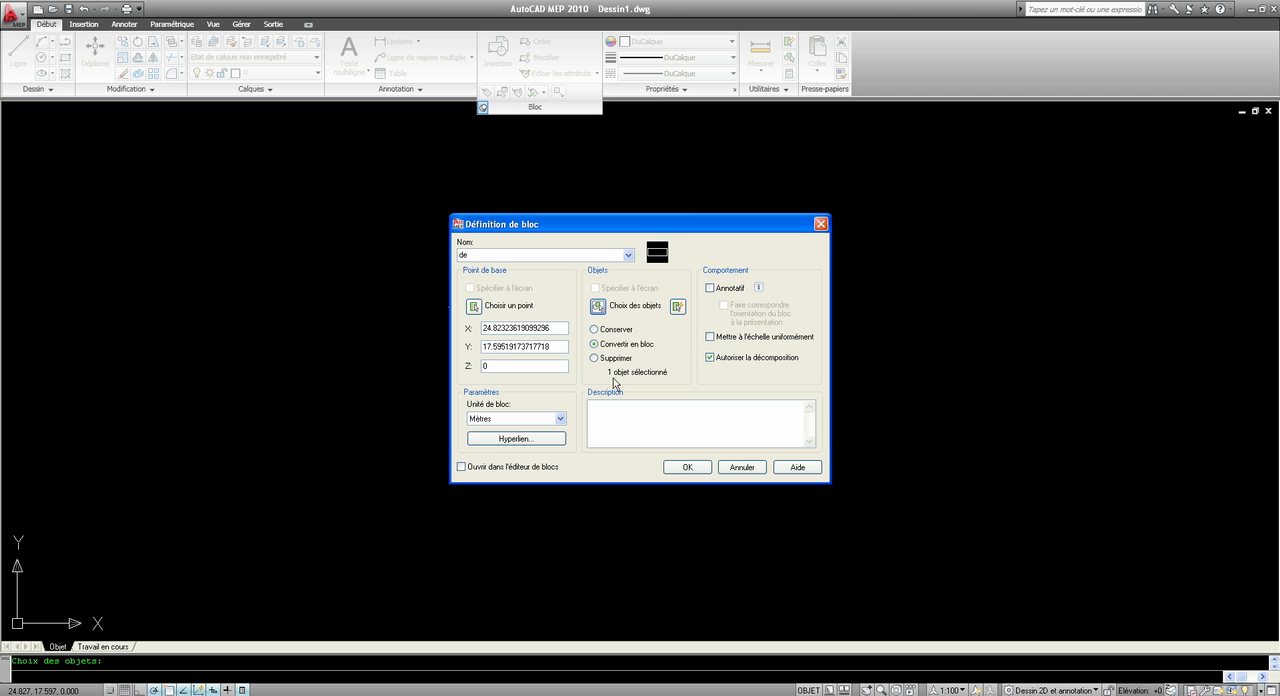
Set the block unit to Millimètres and create the block with the option to open it in the block editor.
left_click(506, 419)
left_click(505, 465)
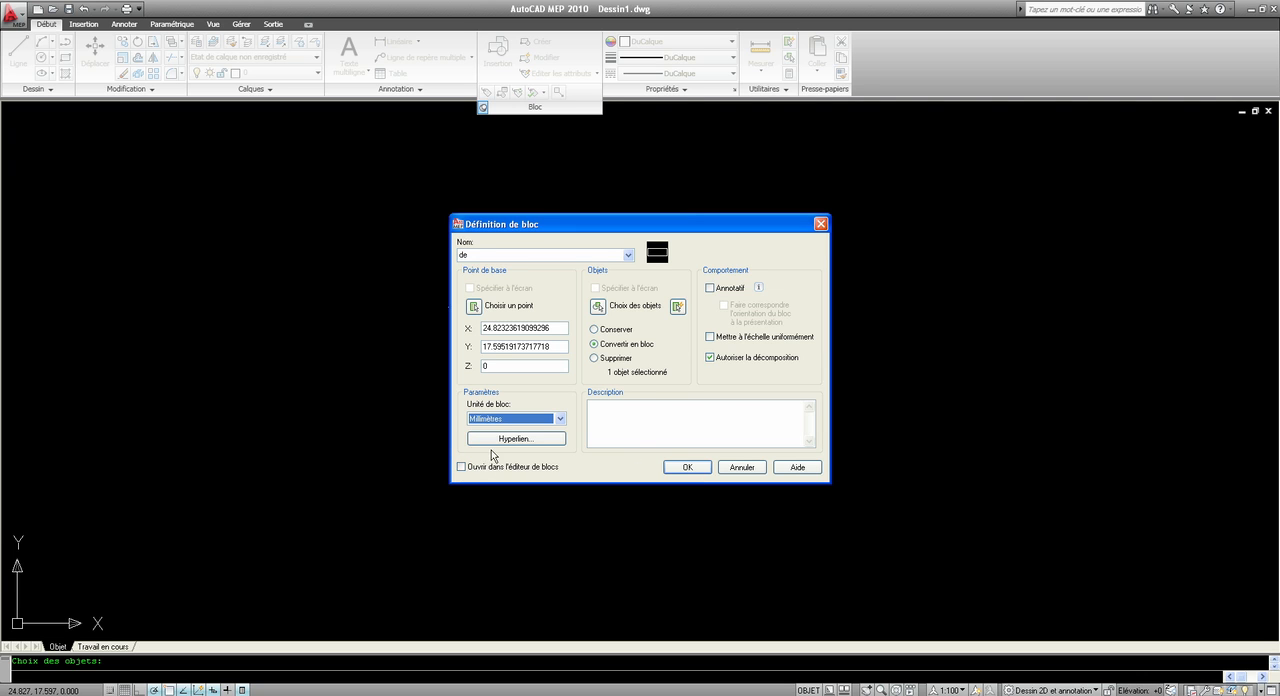
left_click(461, 467)
left_click(687, 468)
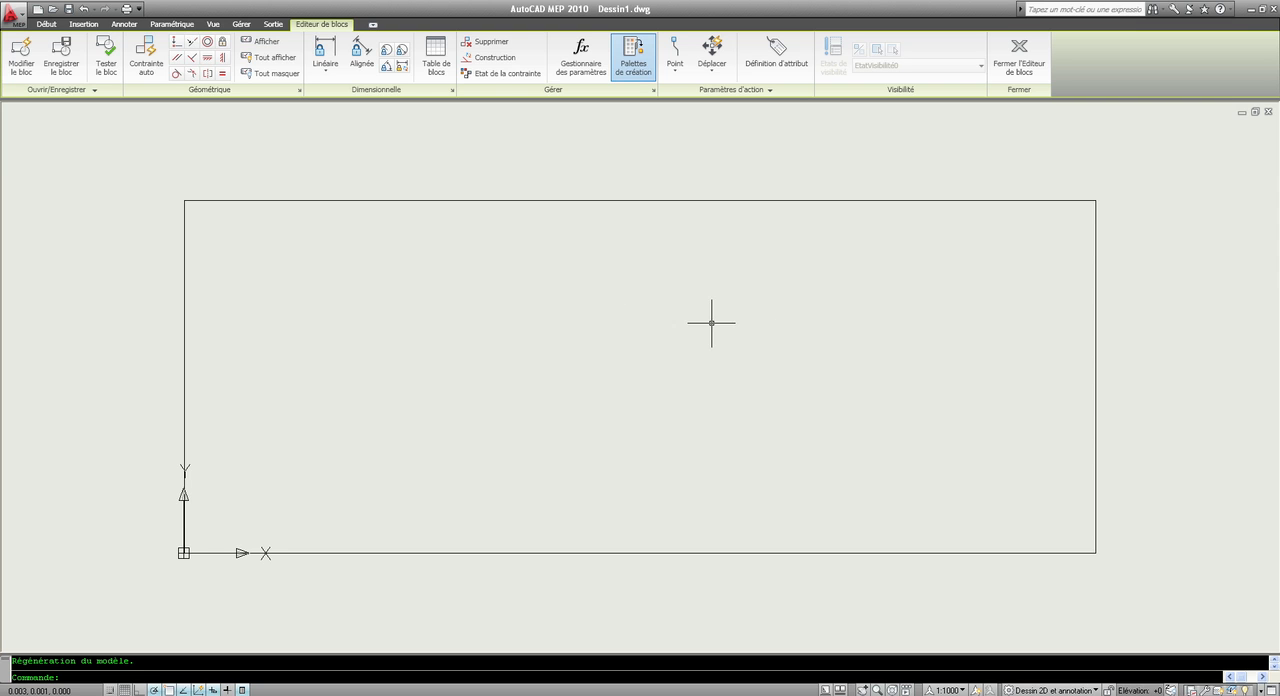
left_click(543, 200)
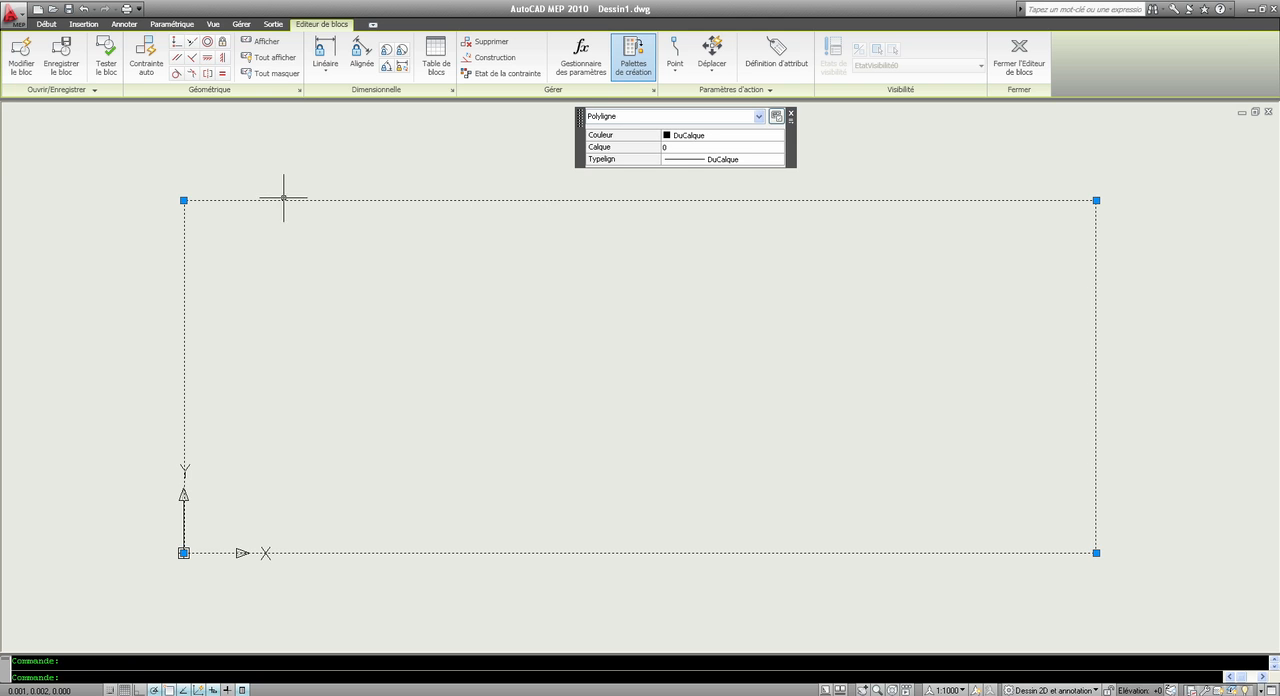
left_click(183, 200)
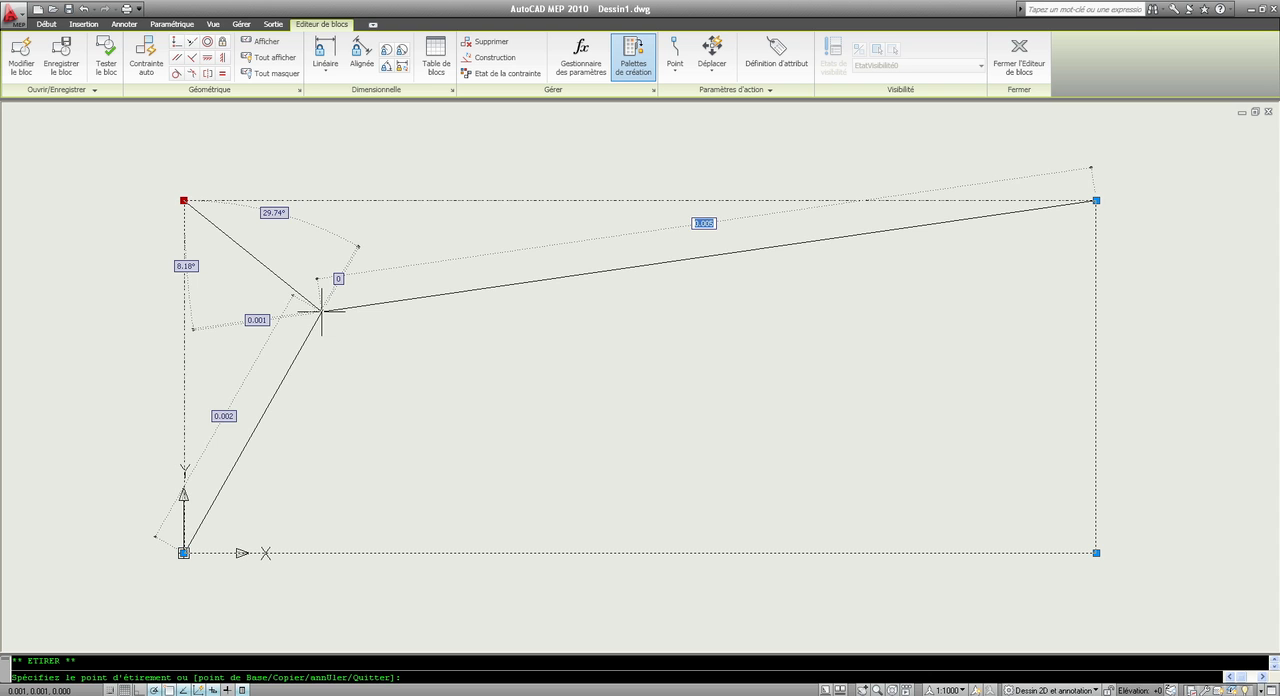
key("Escape")
key("Escape")
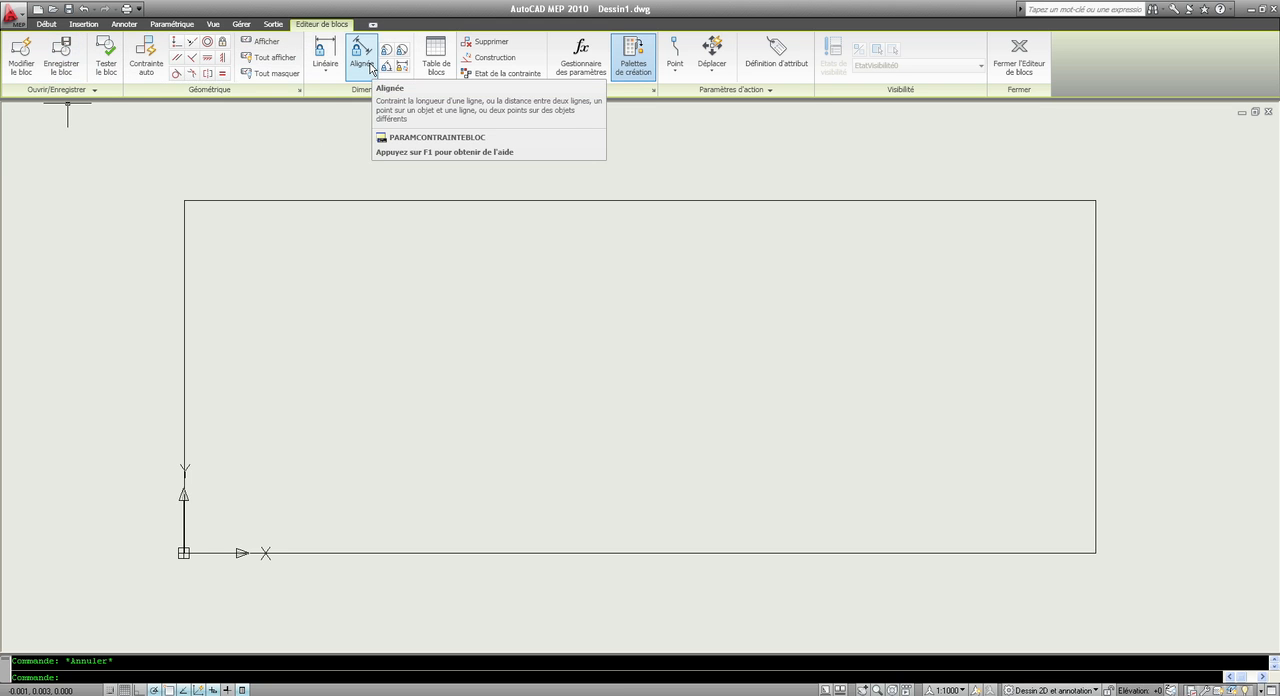
Draw both corner-to-corner diagonals inside the rectangle, and close the block editor with the changes saved in block de.
left_click(44, 24)
left_click(18, 55)
left_click(184, 552)
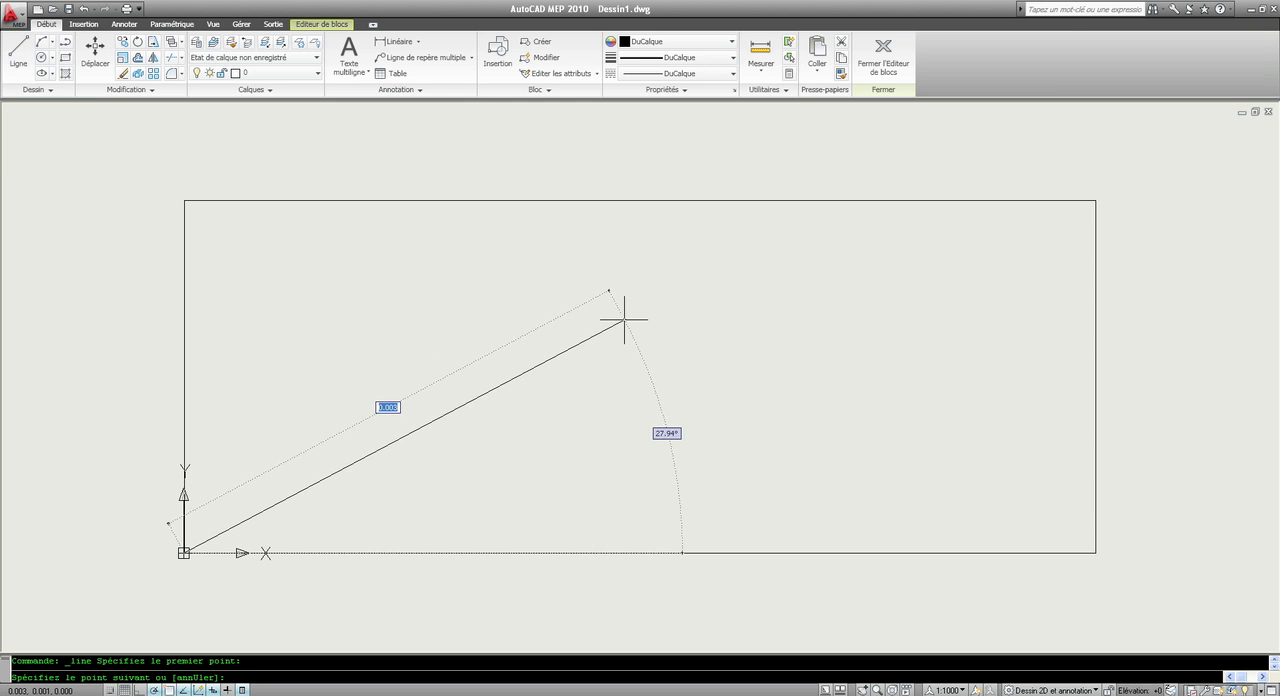
left_click(1096, 201)
key("Escape")
key("Return")
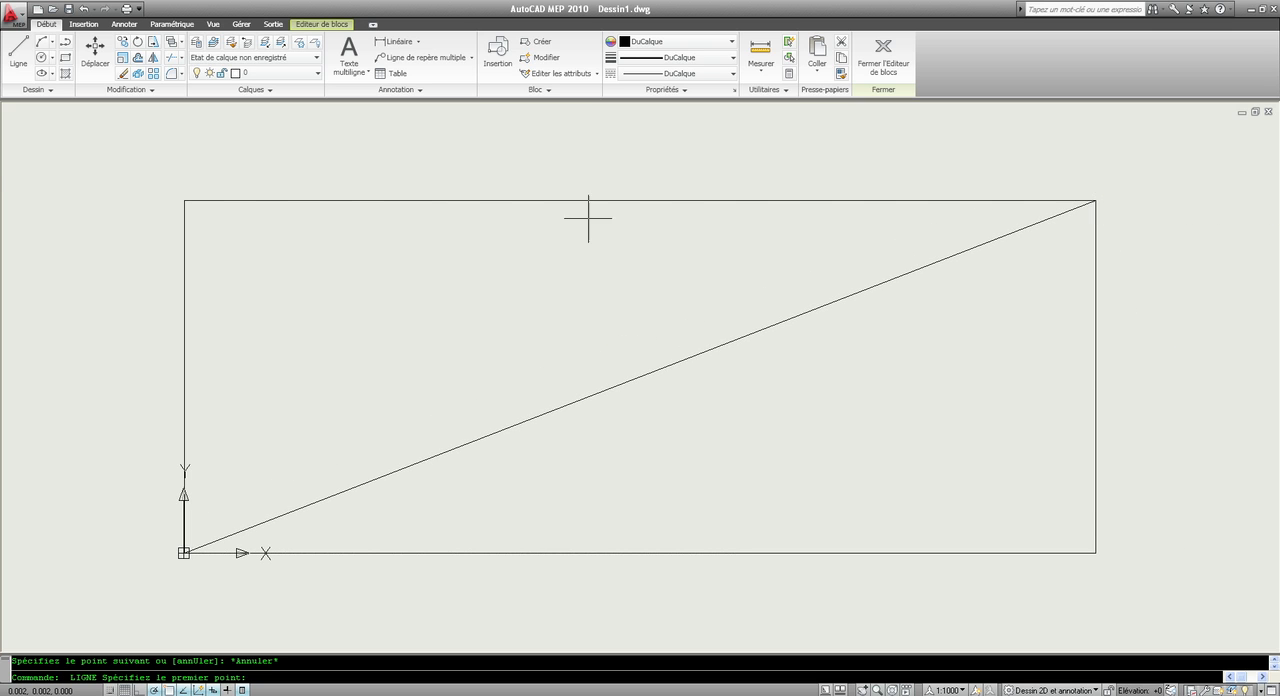
left_click(184, 200)
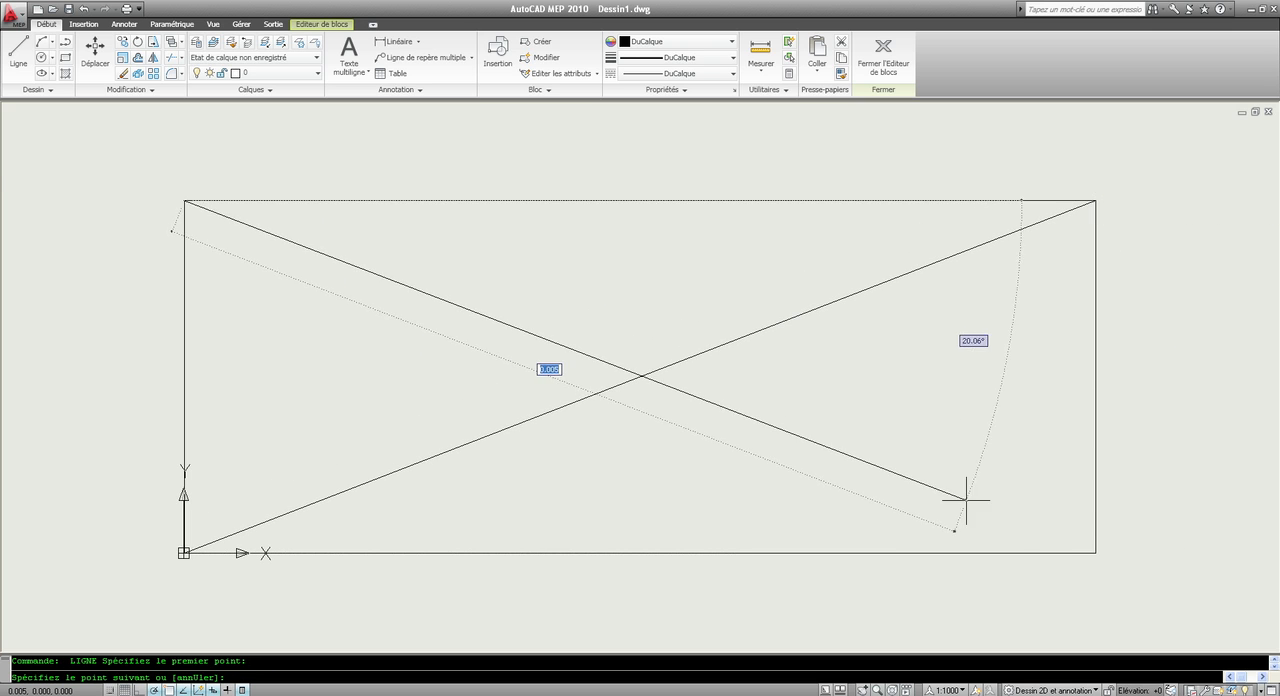
left_click(1096, 552)
key("Escape")
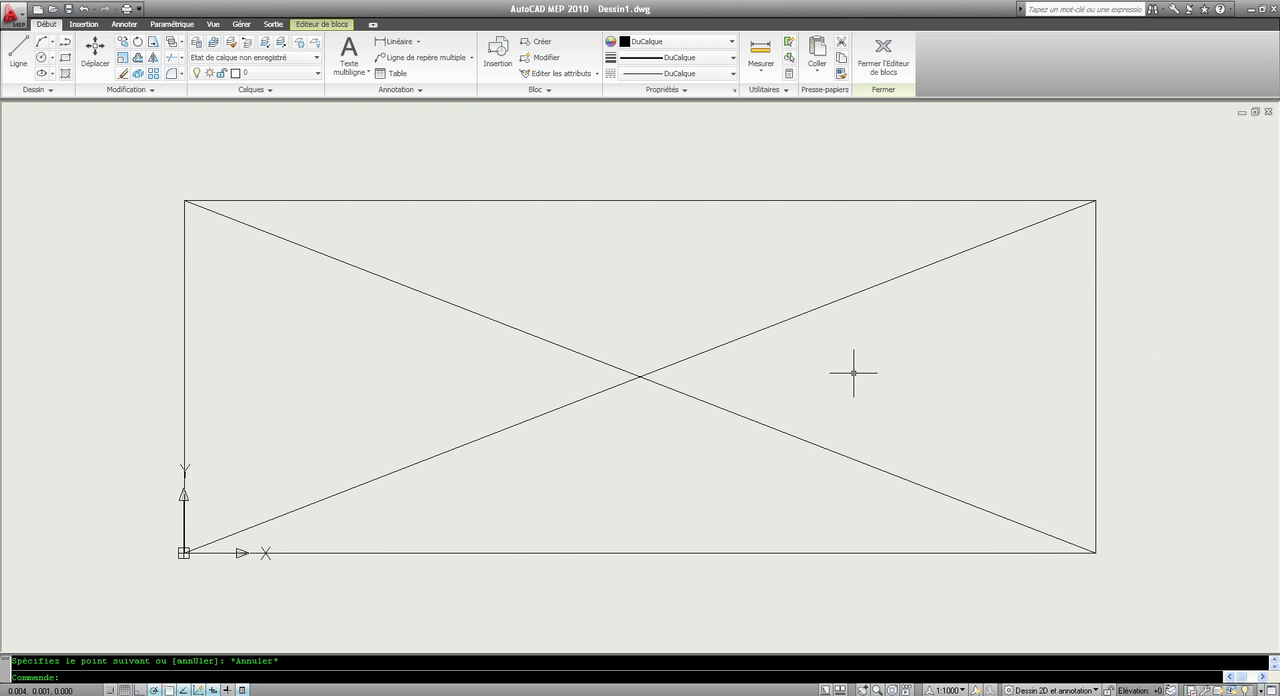
left_click(882, 67)
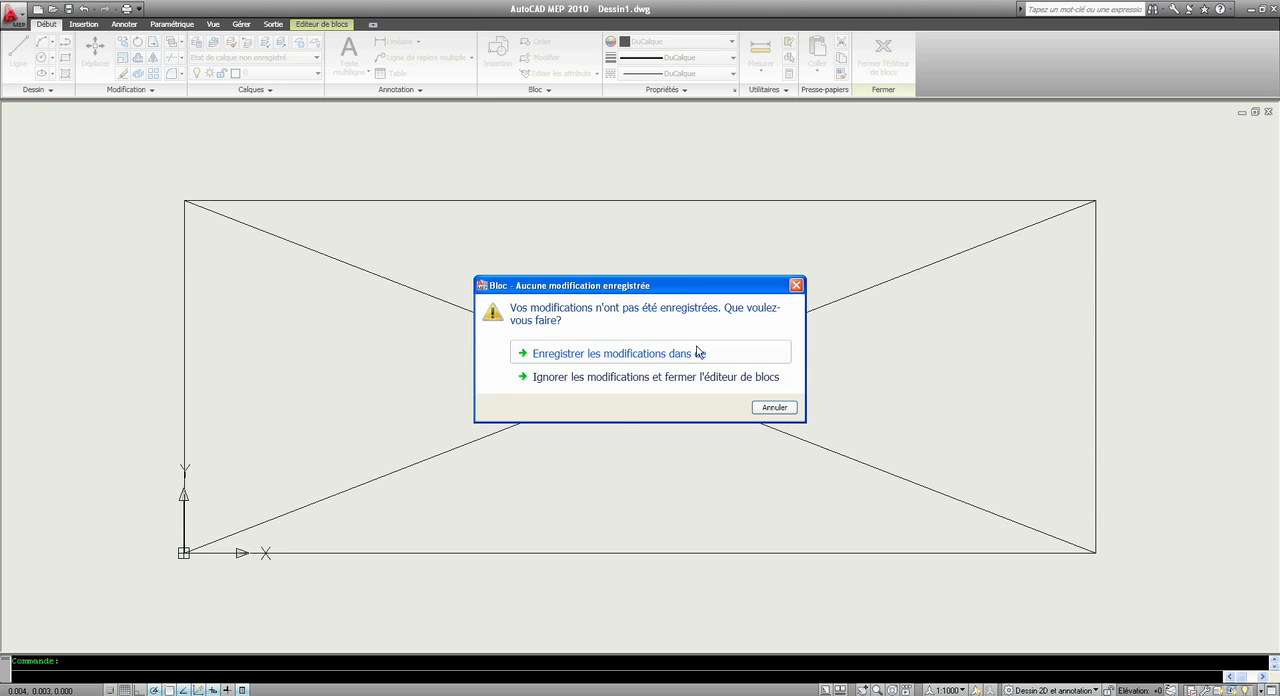
left_click(634, 353)
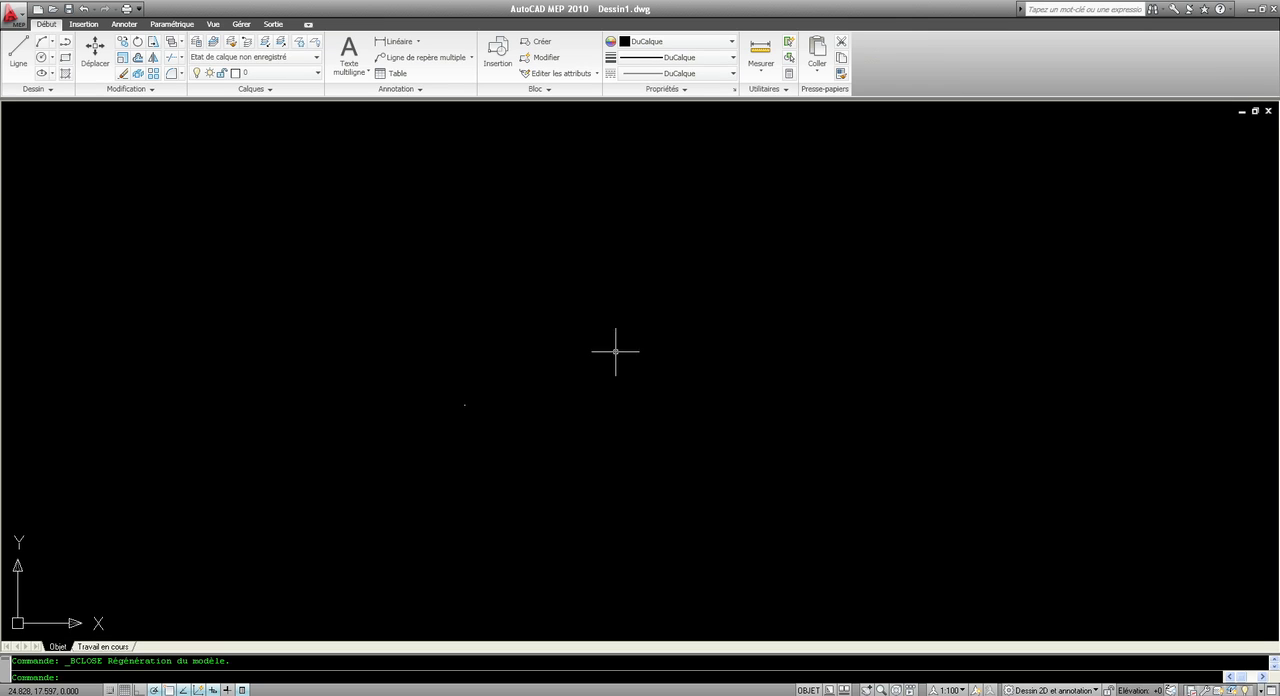
Move the de block reference up and to the left by its base-point grip.
middle_click(517, 402)
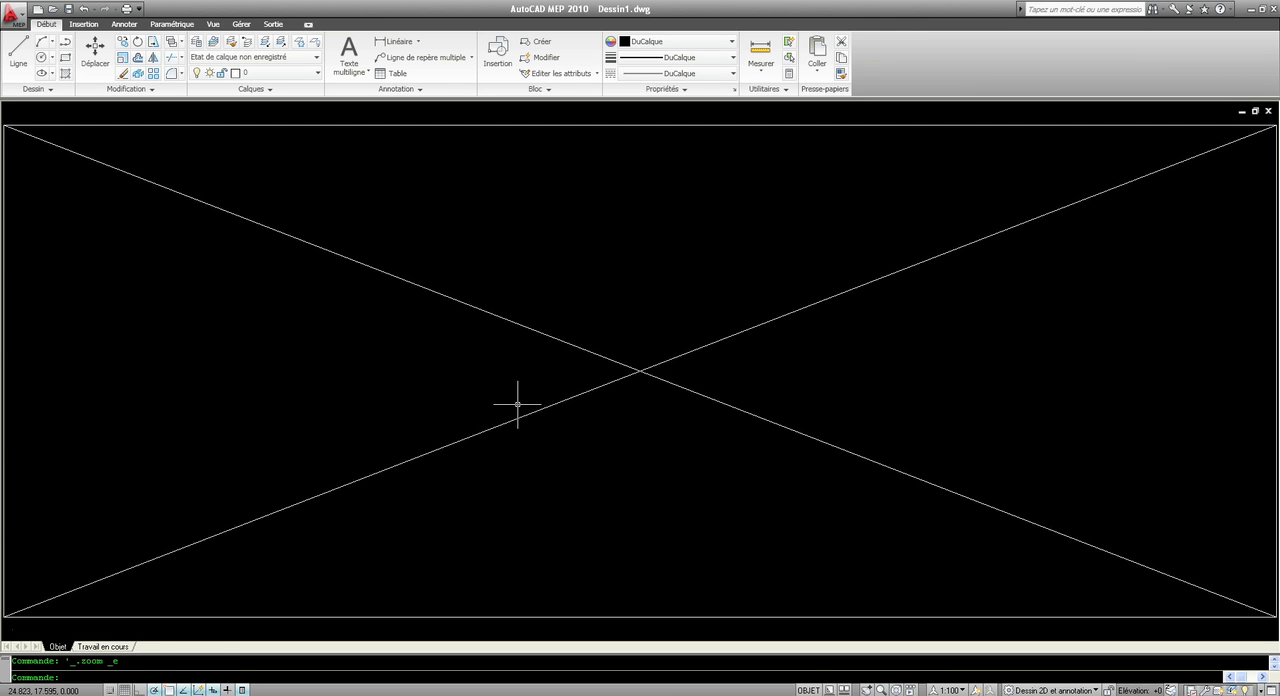
scroll(731, 388, "down", 4)
left_click(791, 508)
left_click(710, 446)
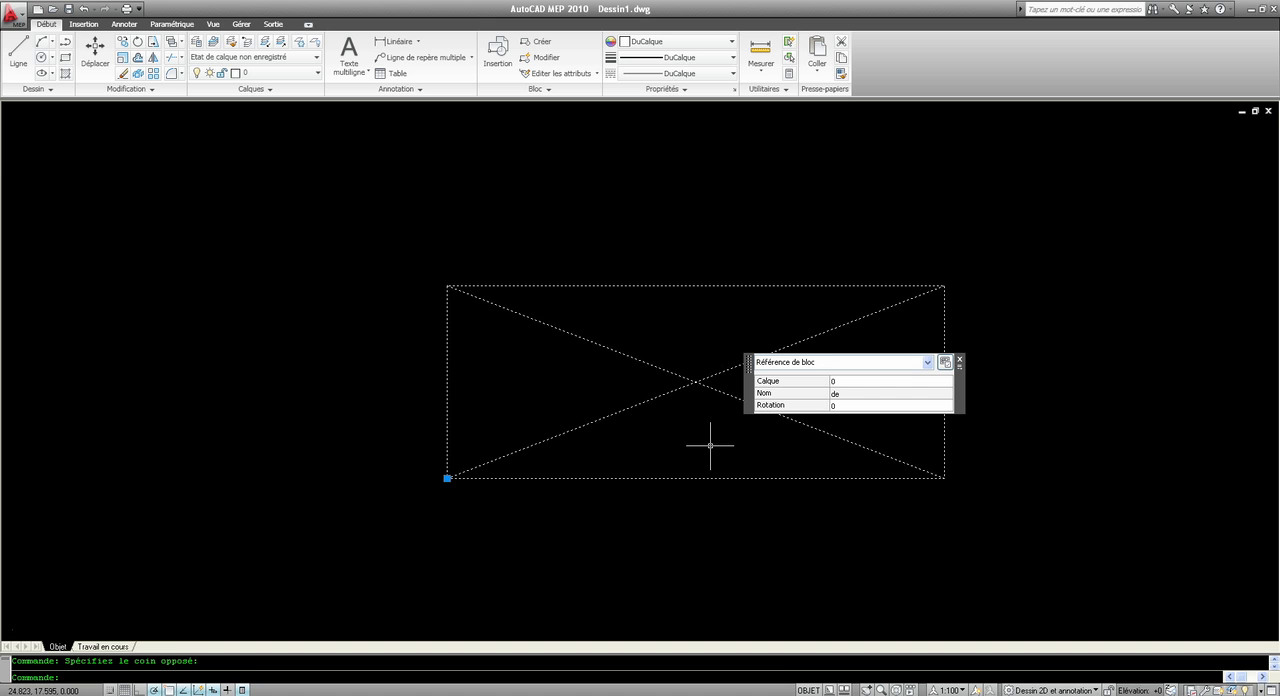
left_click(447, 478)
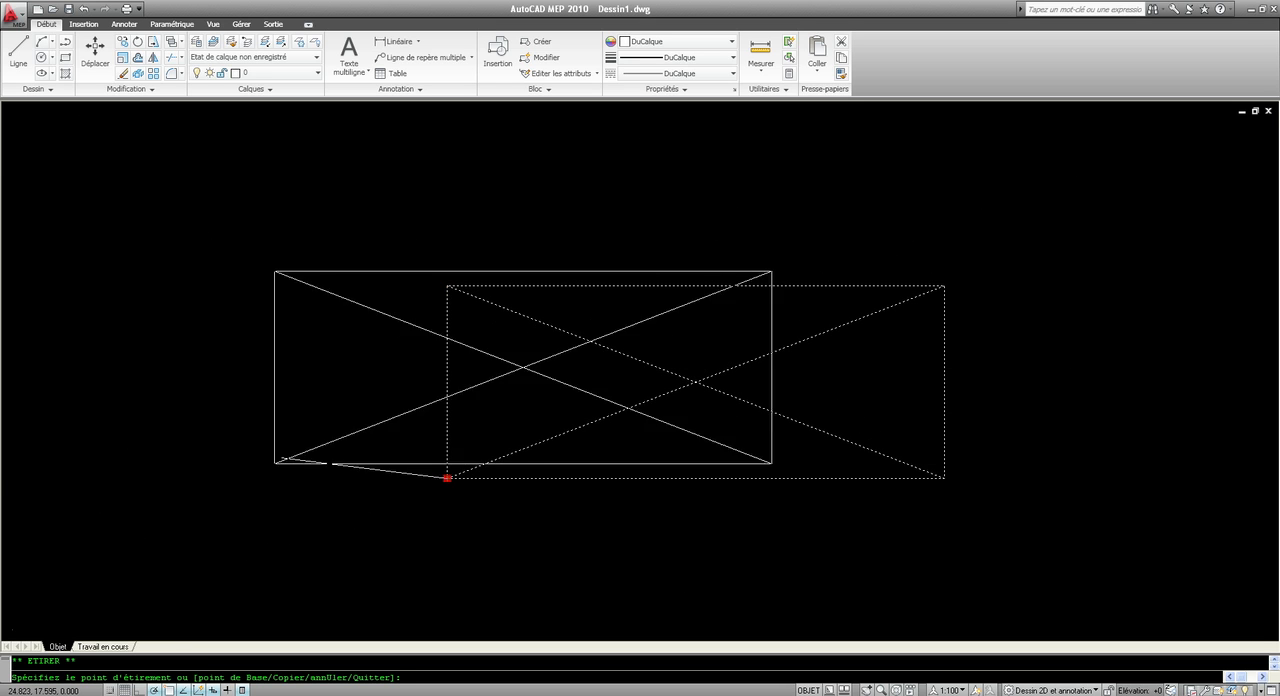
left_click(306, 429)
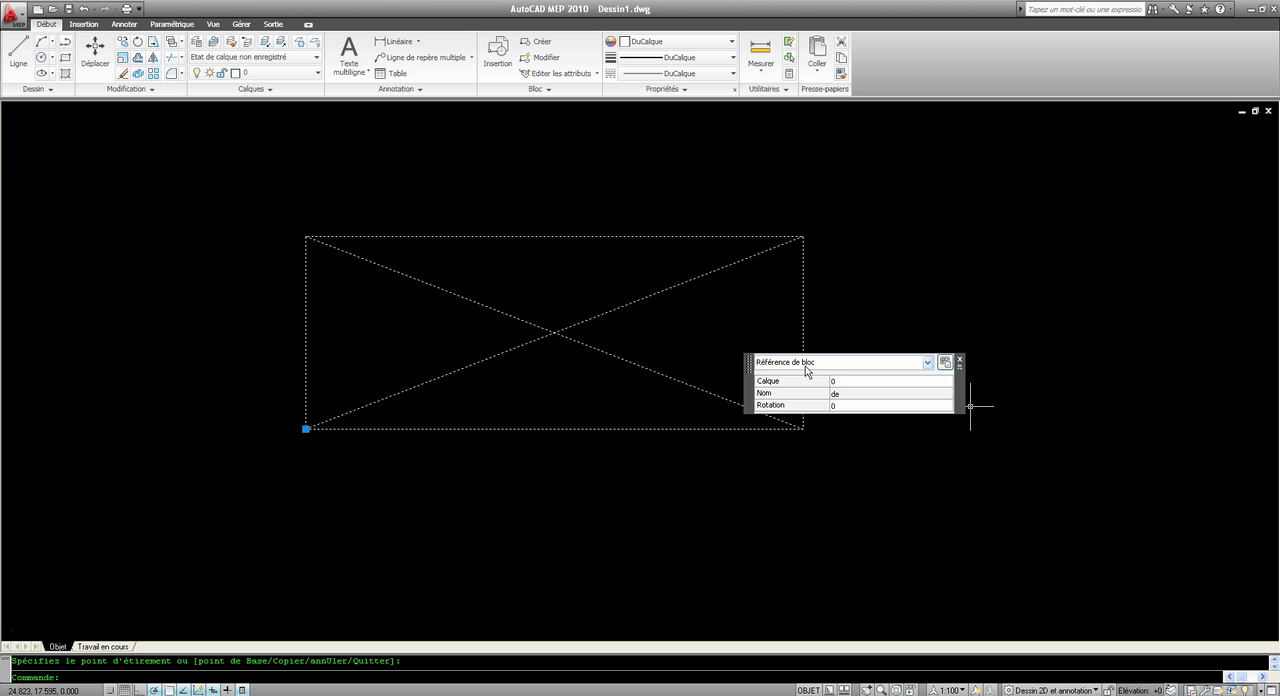
Try rotating the selected de block reference to 90 degrees.
left_click(849, 406)
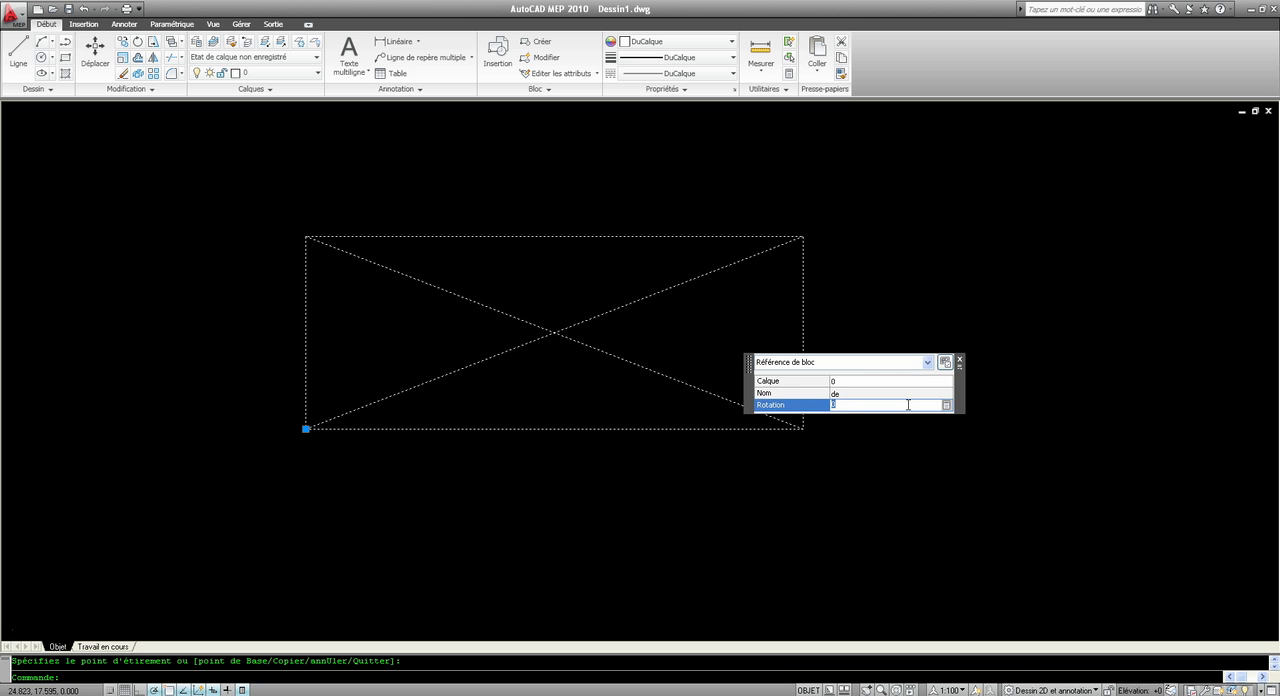
type("90")
key("Return")
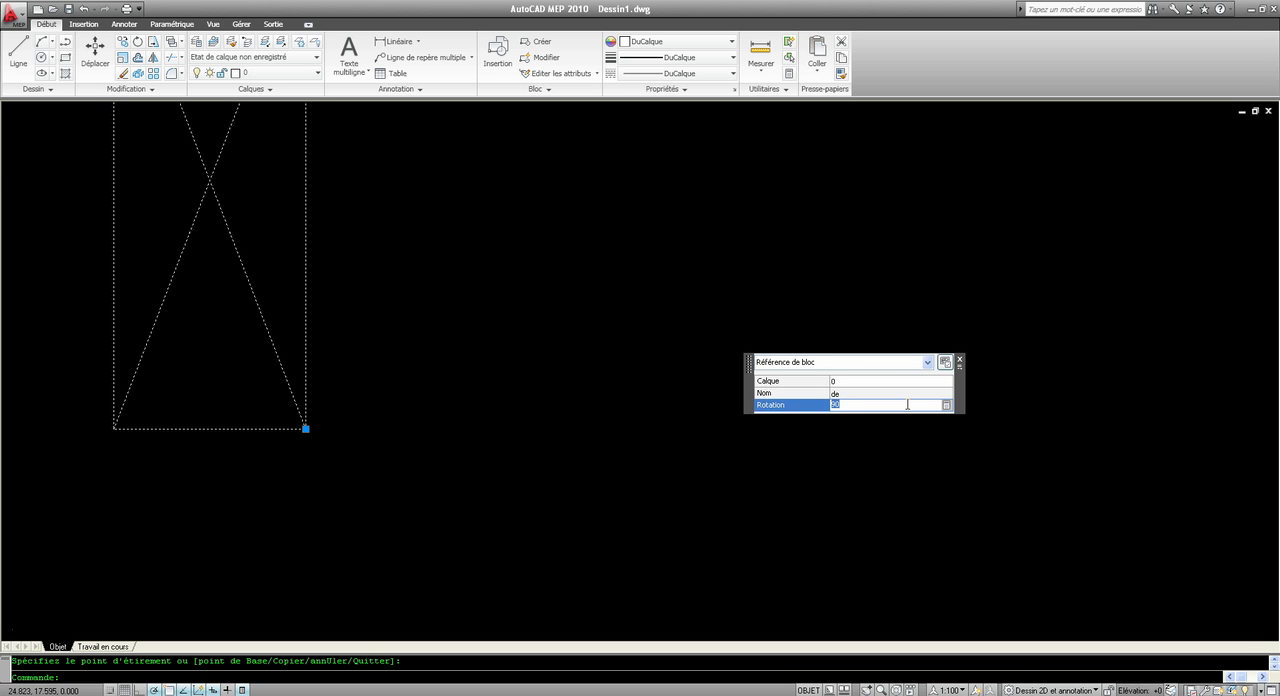
key("Escape")
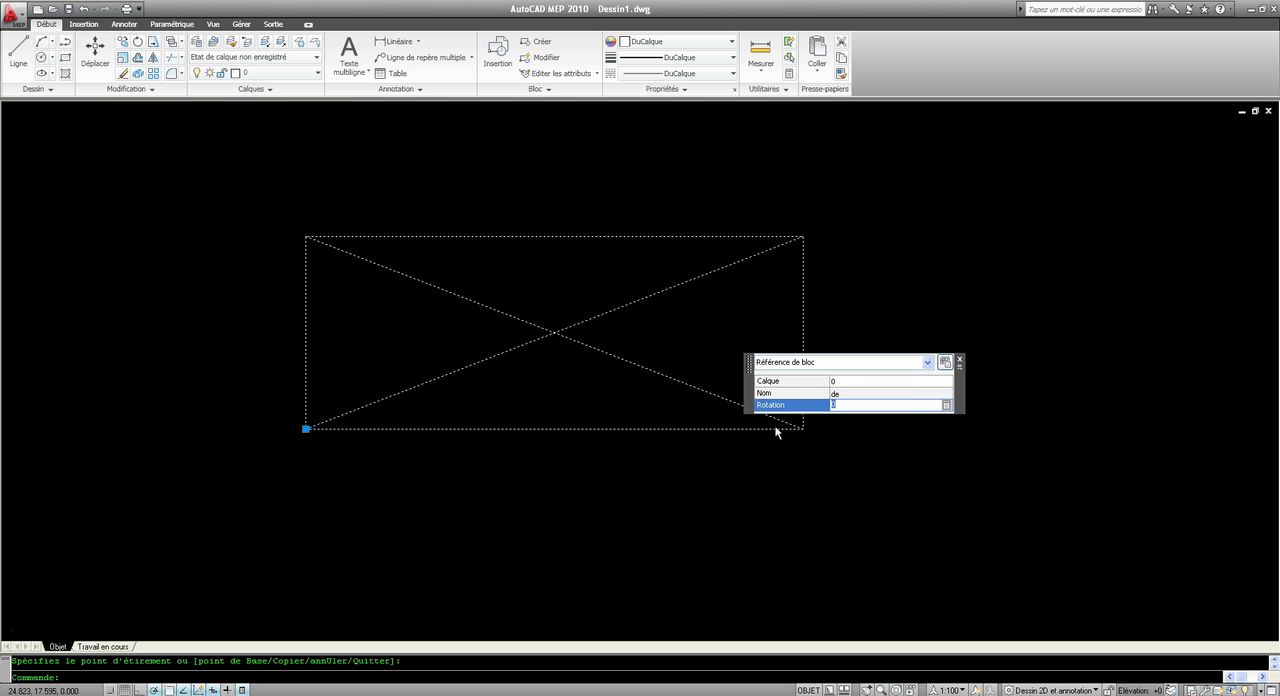
key("Escape")
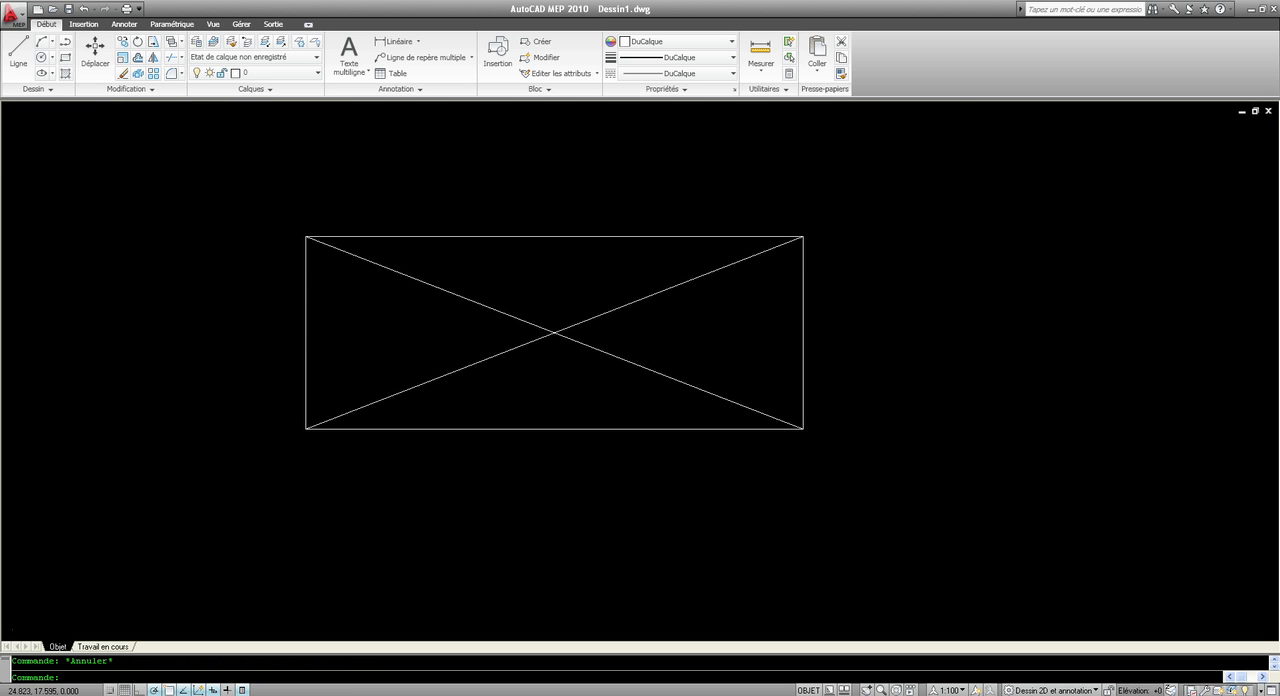
Copy the block reference from its lower-left corner, placing one copy at its lower-right corner and another overlapping below it.
left_click(380, 429)
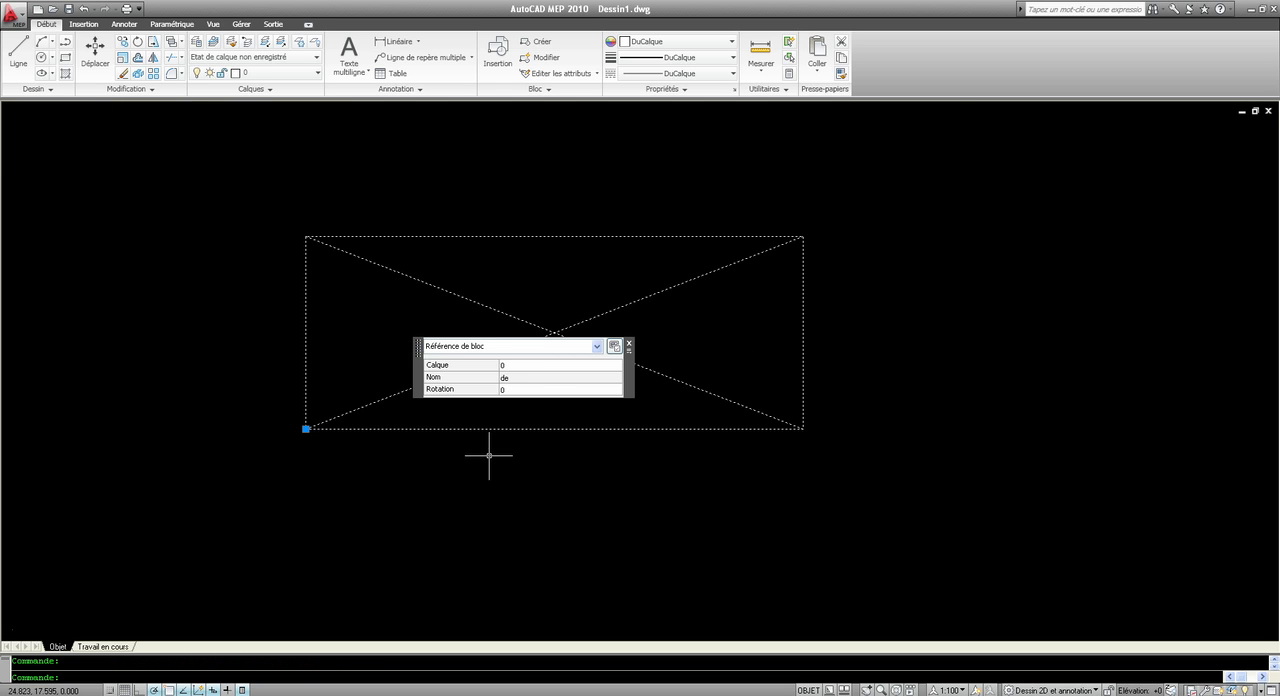
key("Escape")
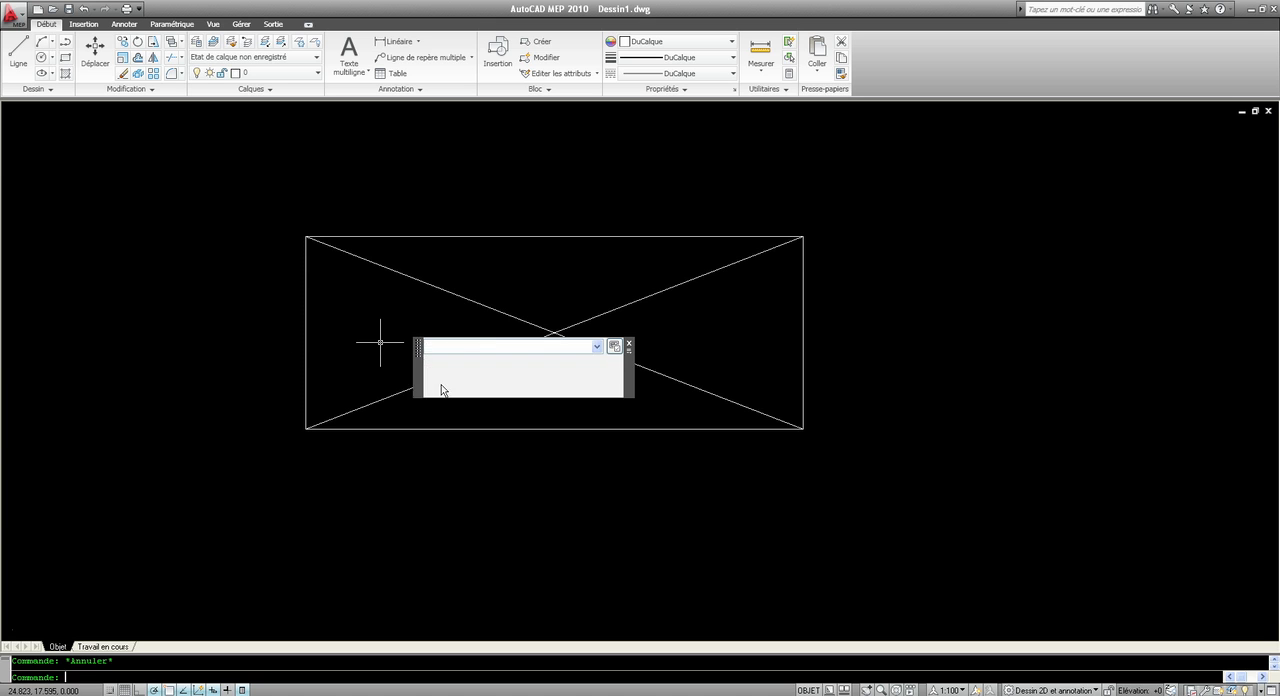
left_click(481, 461)
left_click(393, 400)
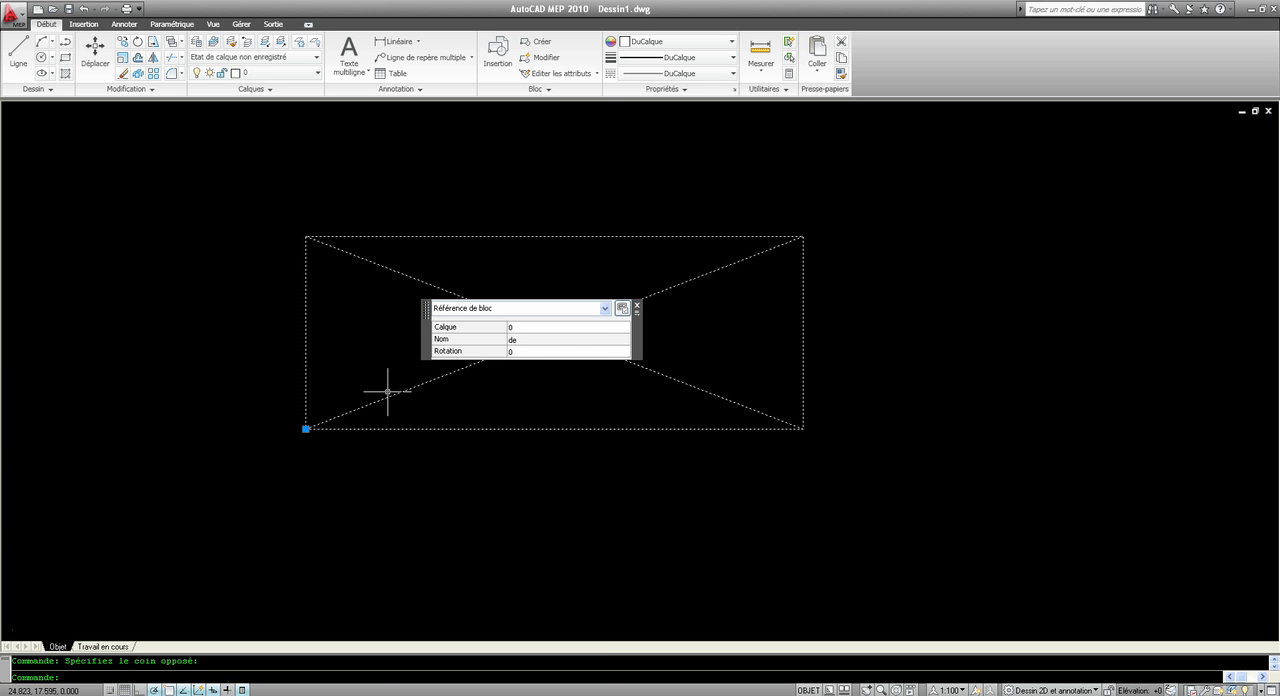
right_click(388, 391)
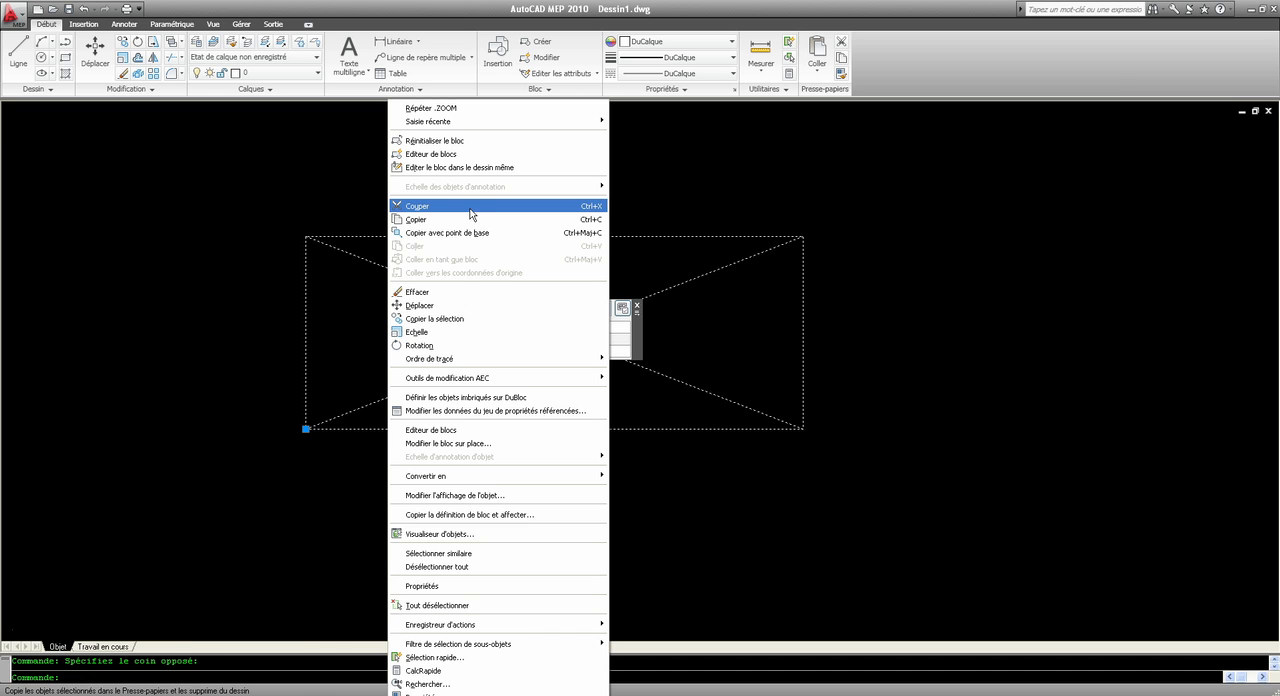
left_click(549, 317)
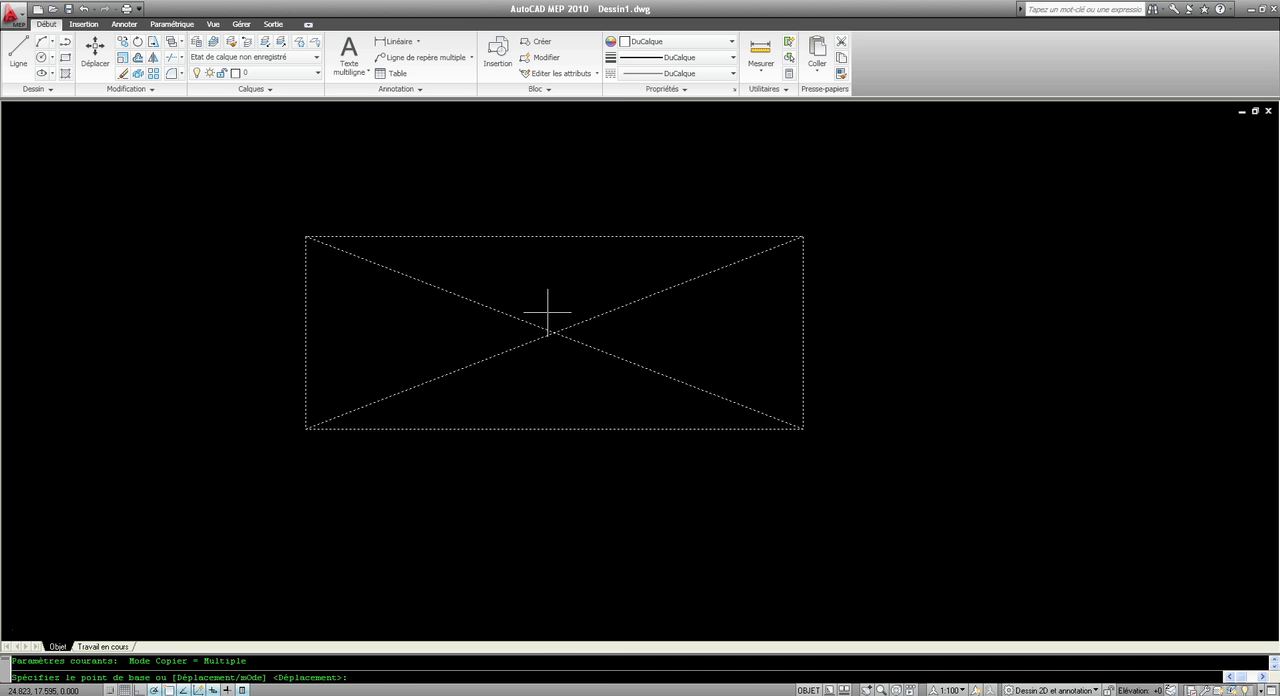
left_click(306, 429)
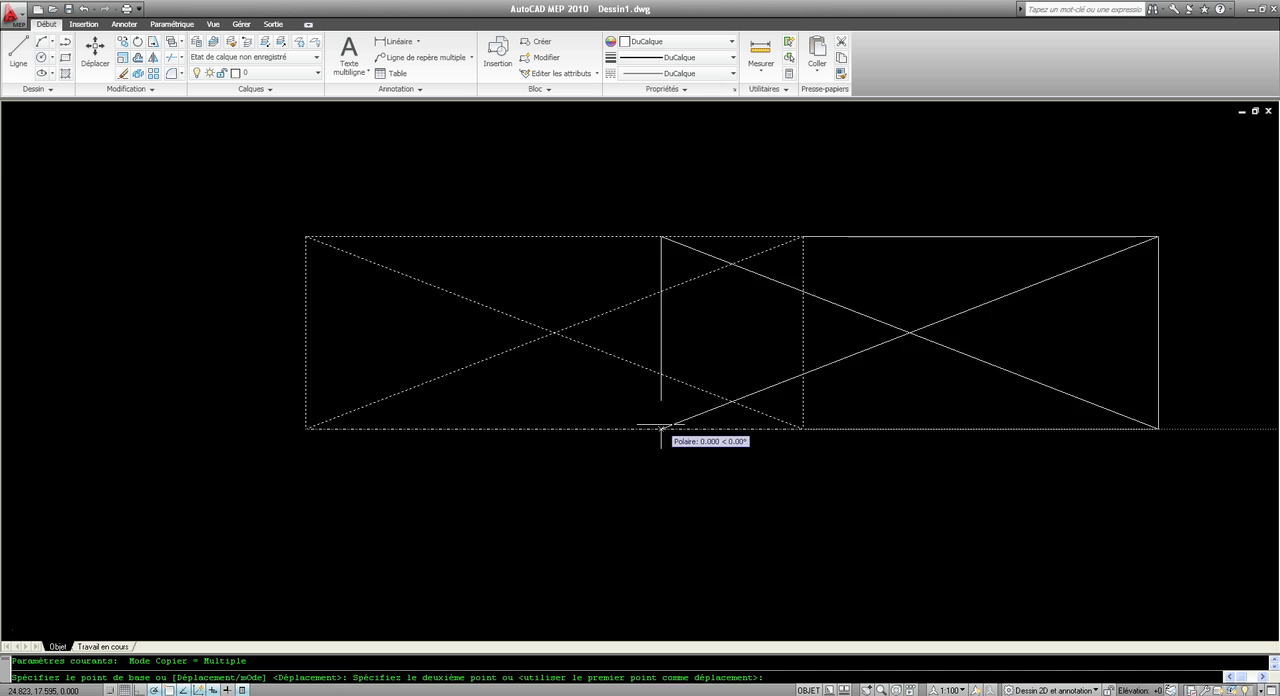
left_click(803, 429)
left_click(442, 536)
key("Escape")
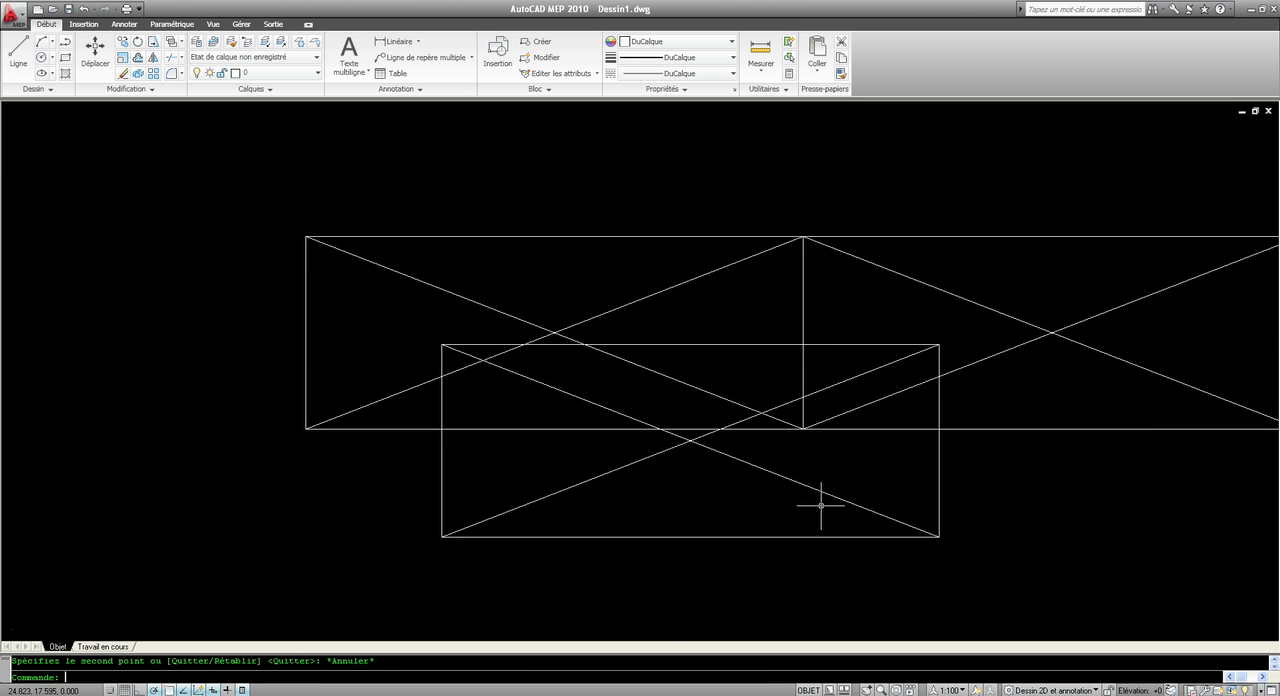
Move the overlapping lower block copy slightly up and to the left, and reposition it farther right and down by its base-point grip.
left_click(442, 346)
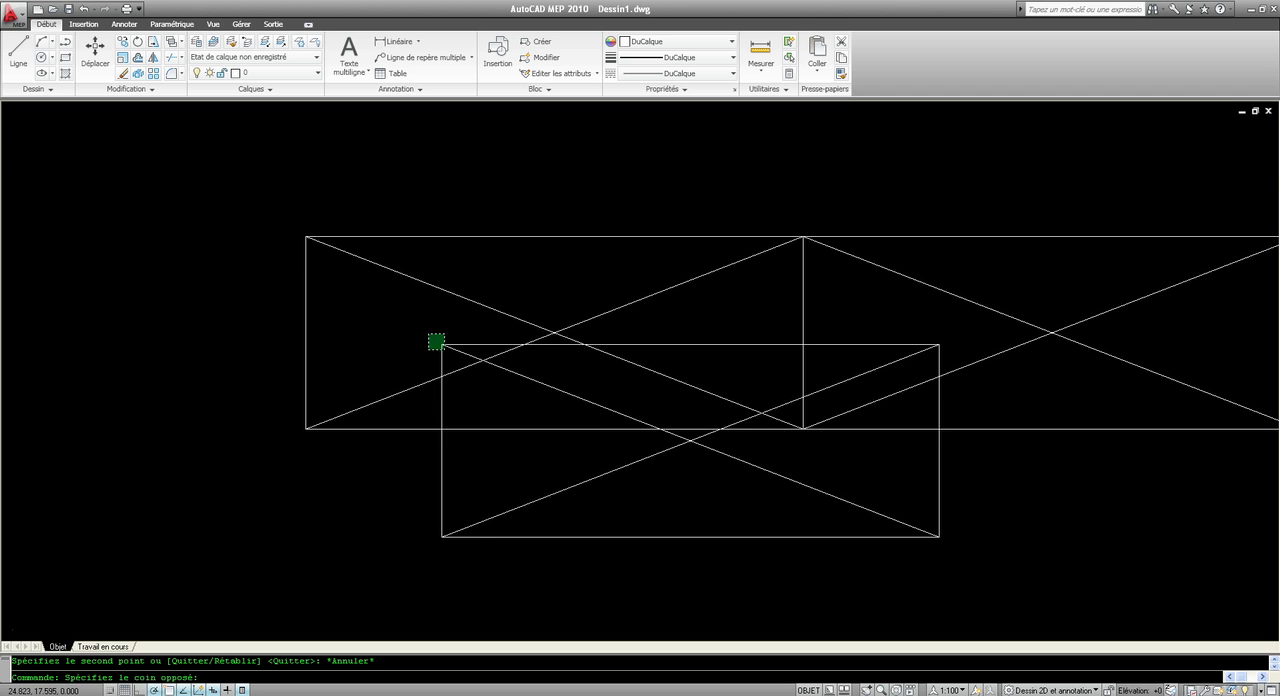
left_click(430, 337)
left_click_drag(440, 348, 374, 332)
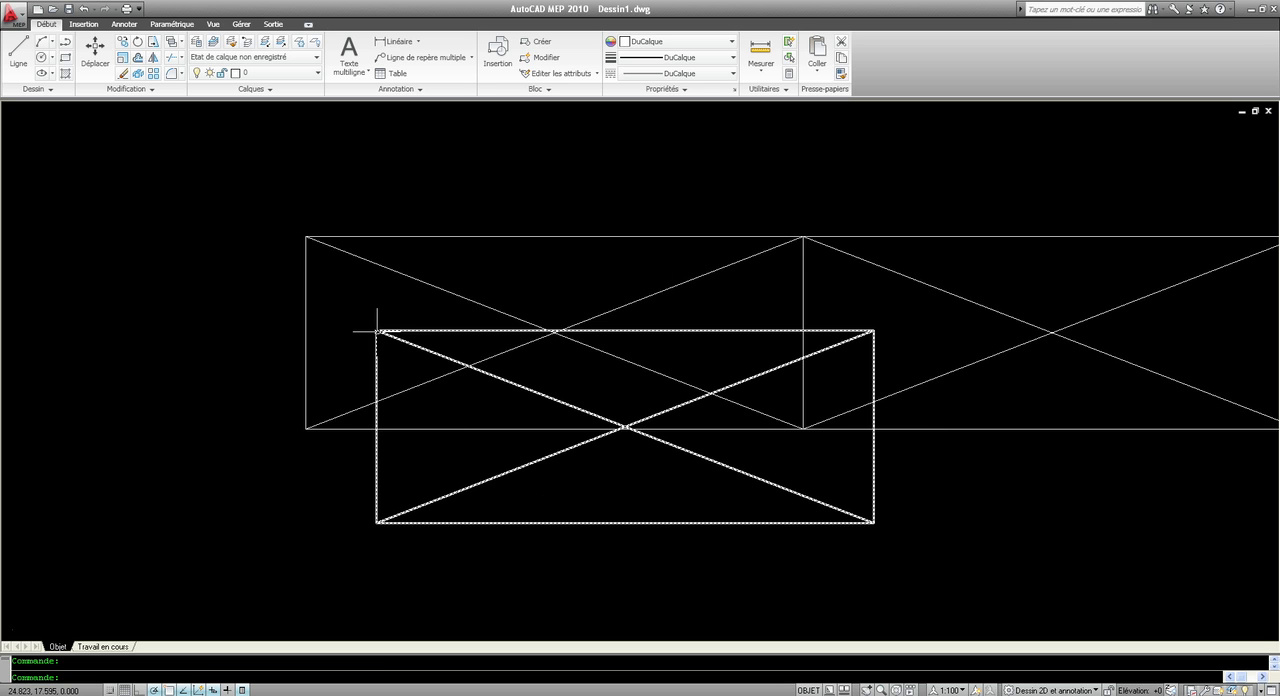
left_click(400, 525)
left_click(329, 493)
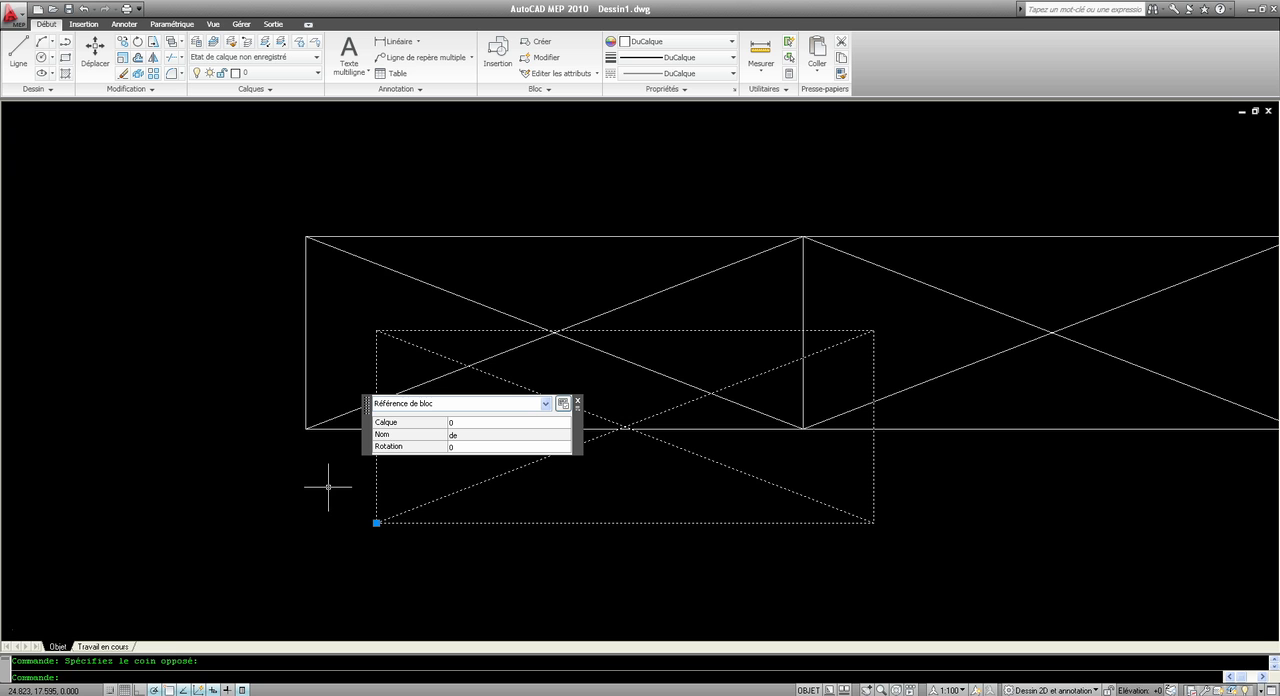
left_click(376, 522)
key("Escape")
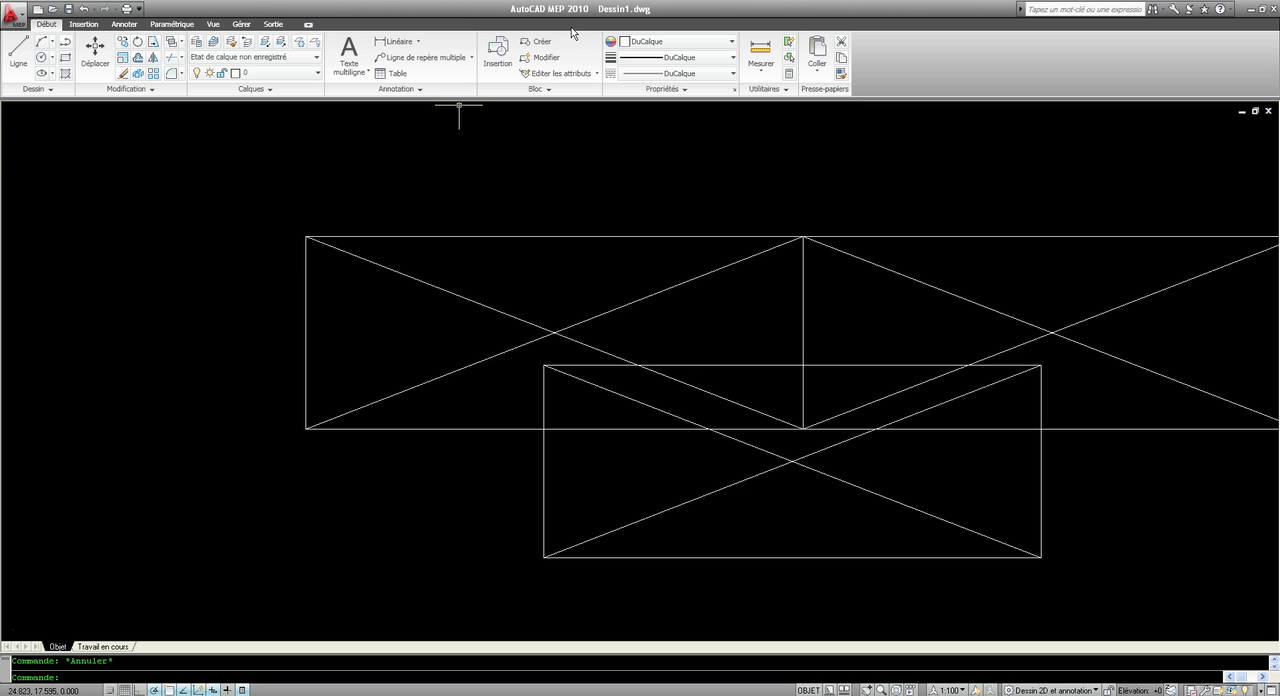
left_click(511, 51)
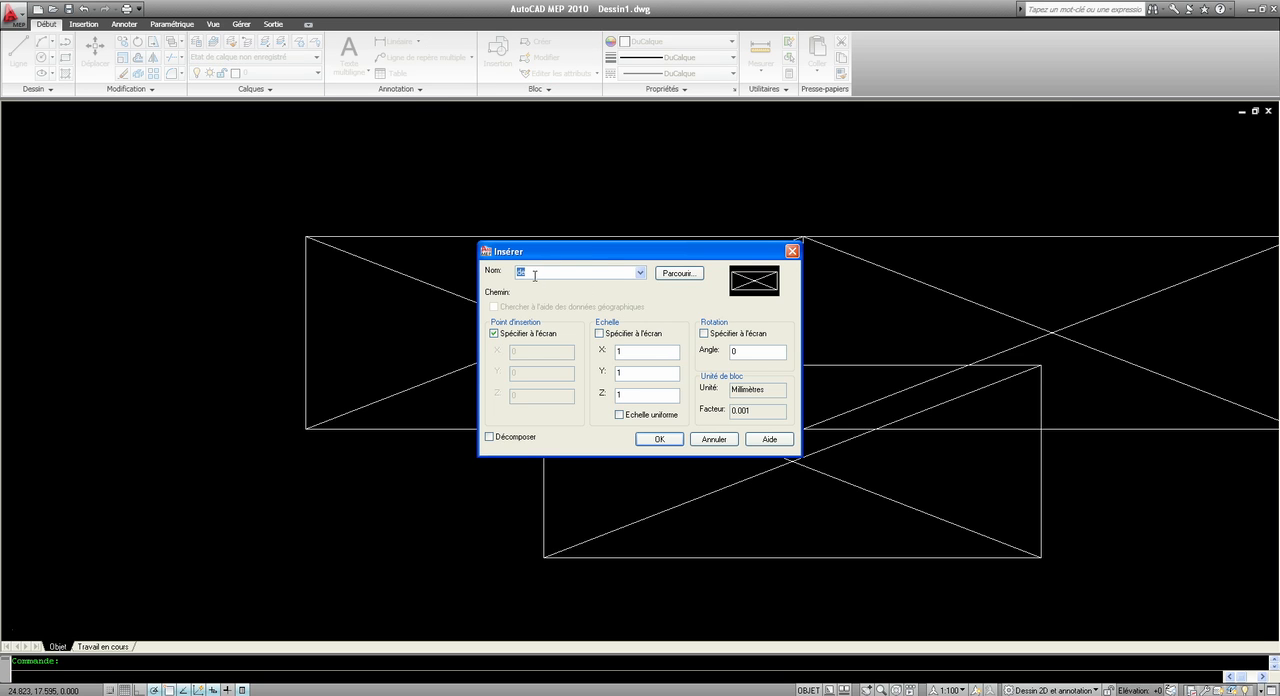
left_click(501, 336)
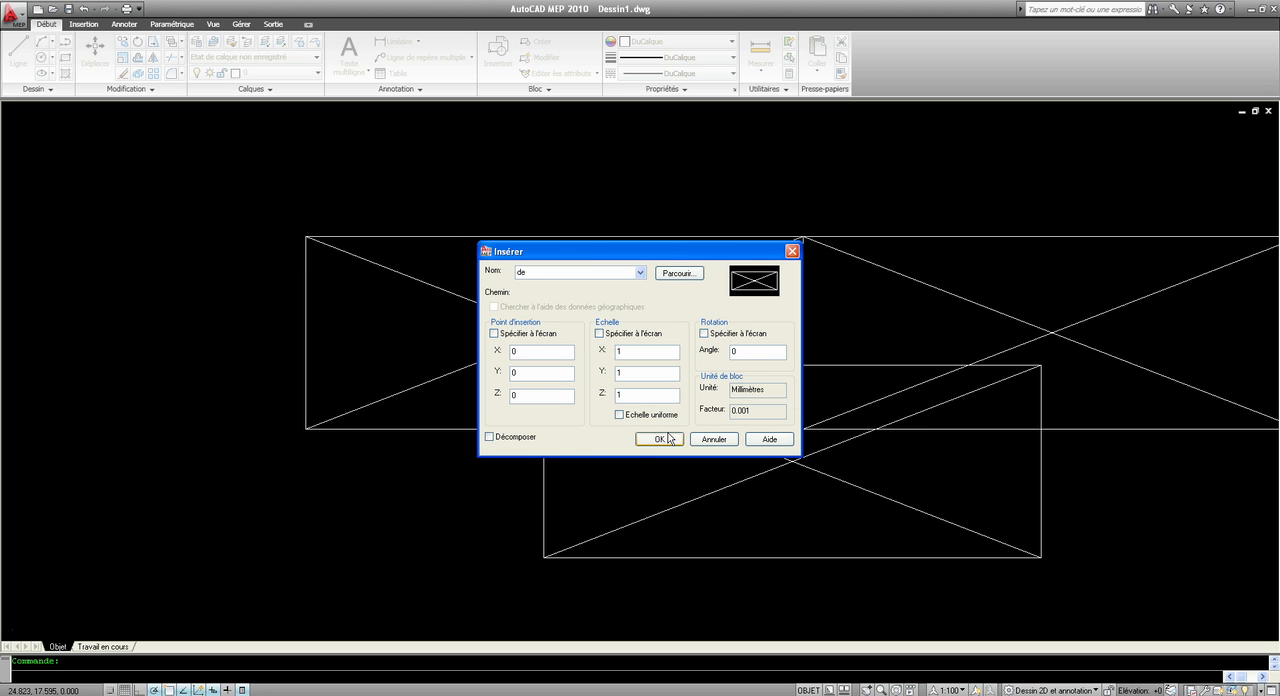
left_click(628, 419)
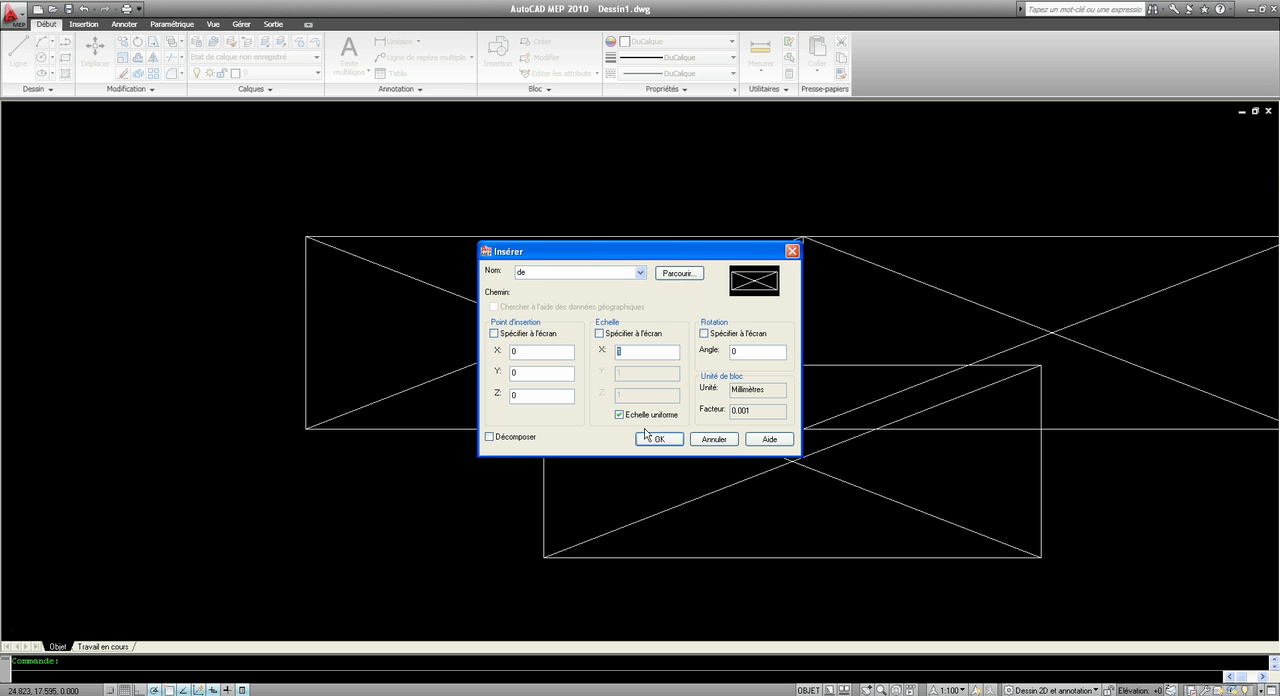
left_click(726, 443)
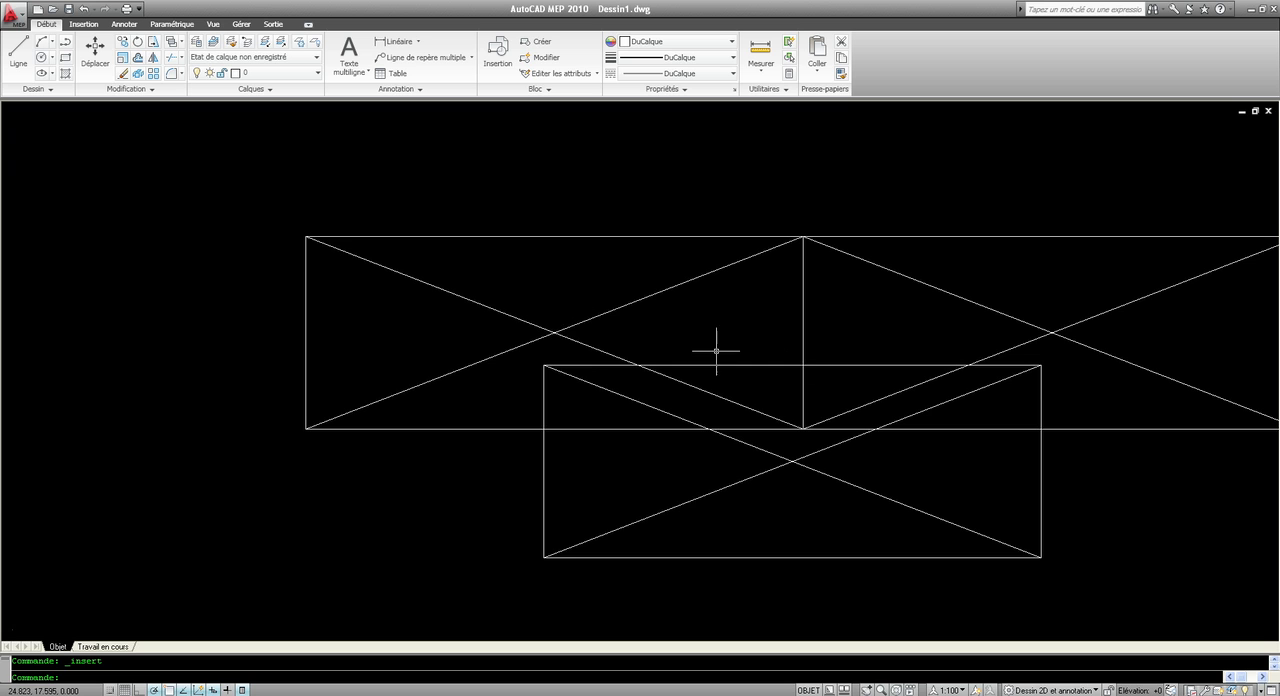
Delete all three de block references from the drawing.
scroll(713, 351, "down", 6)
left_click(831, 434)
left_click(607, 283)
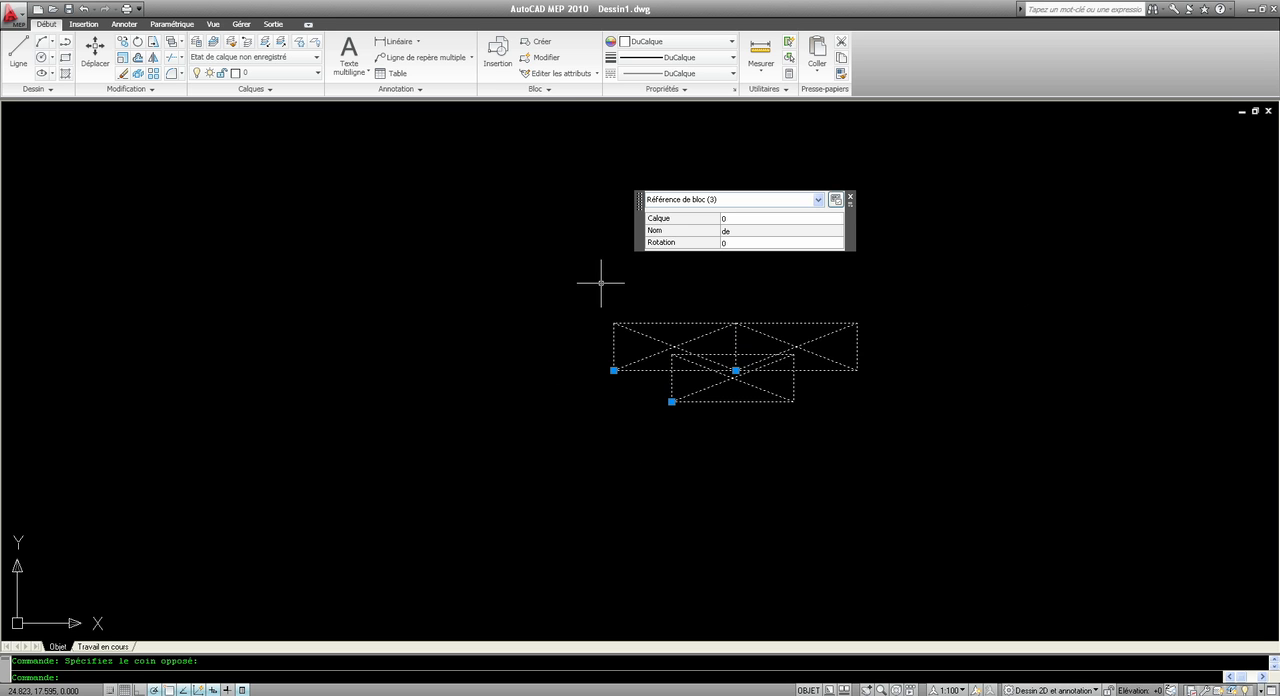
key("Delete")
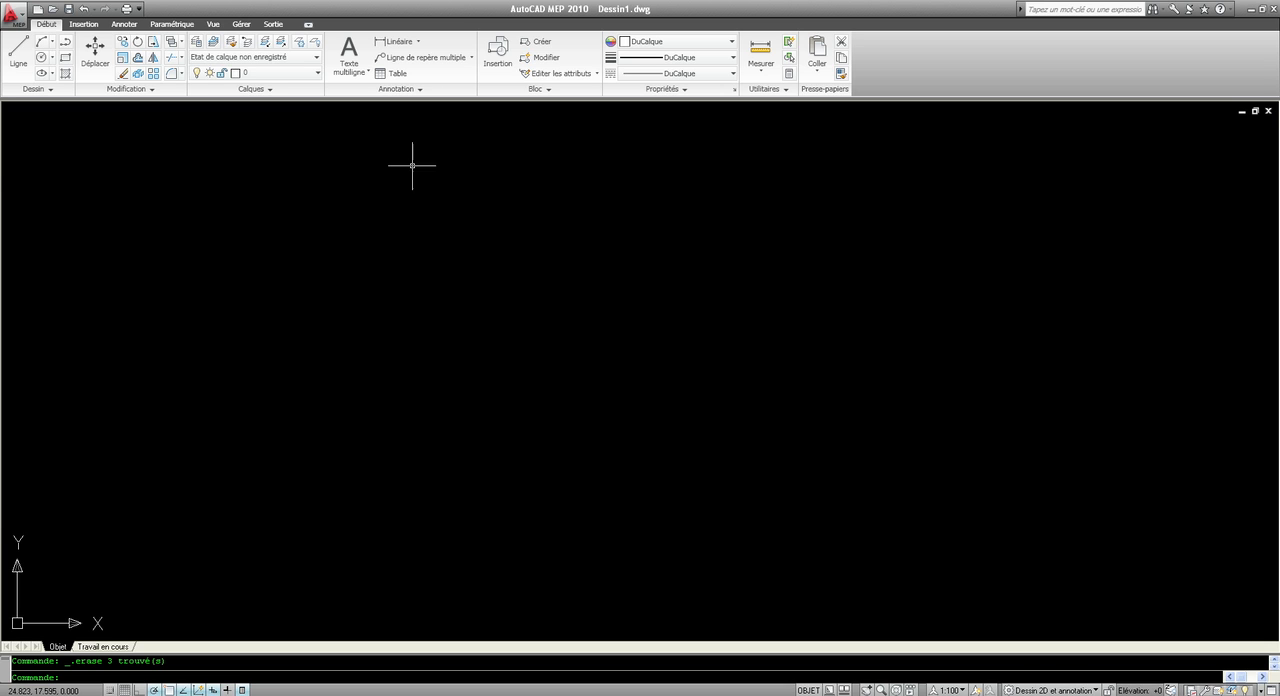
left_click(90, 25)
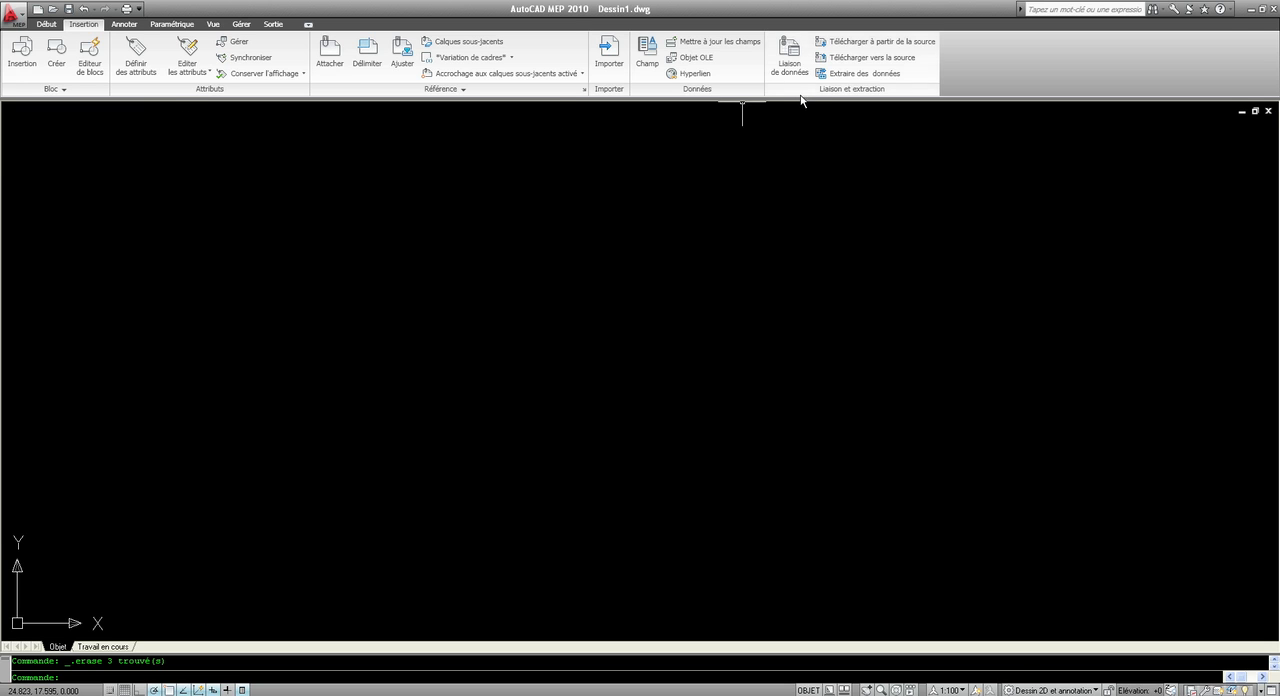
left_click(46, 24)
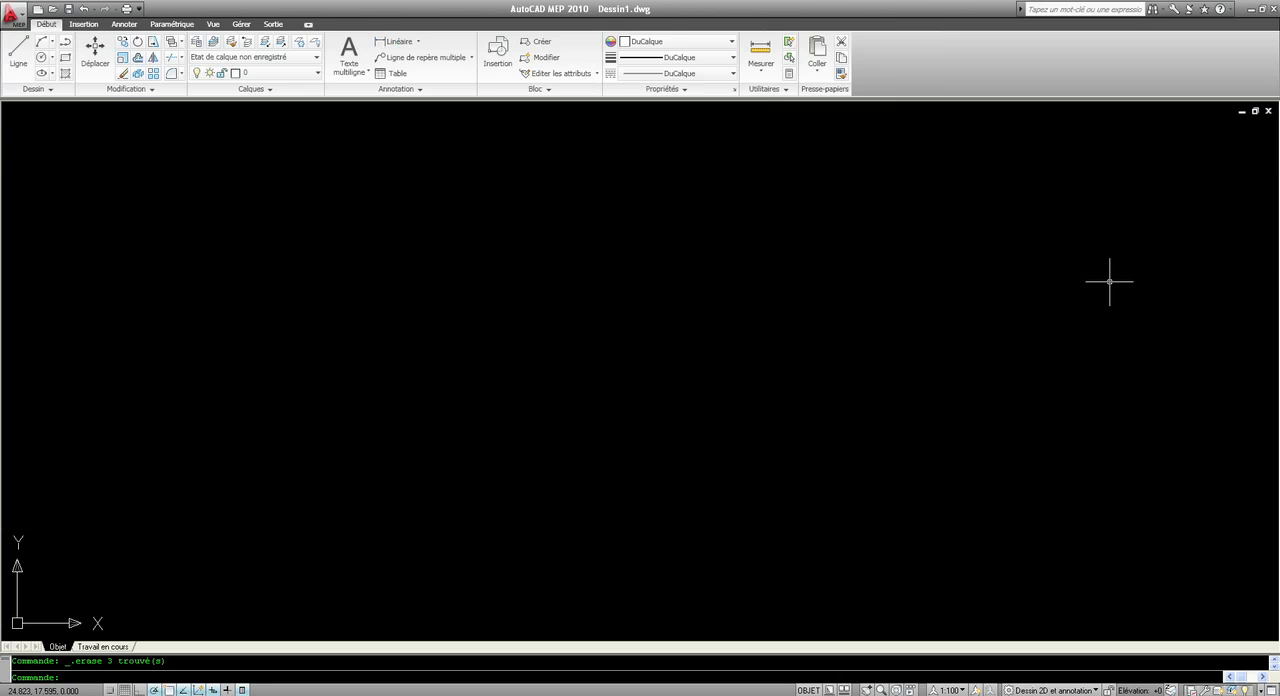